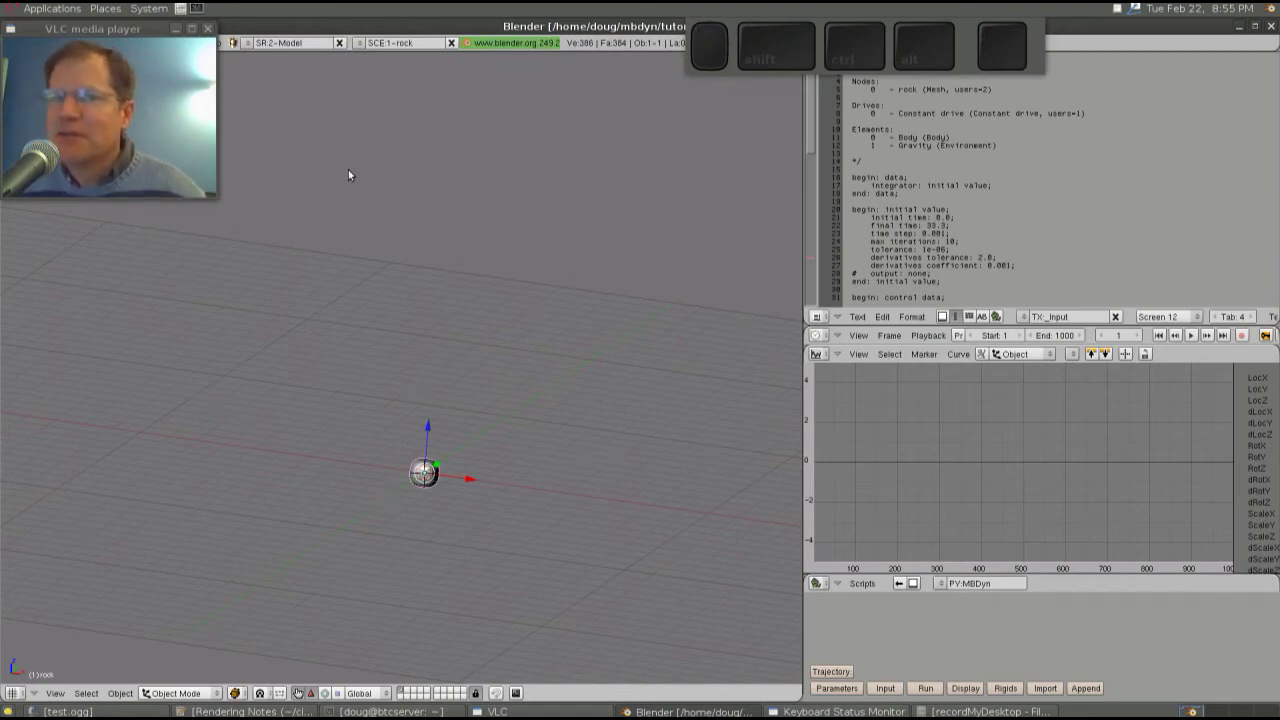
Step: Inspect the rock's Body element settings under Element > Primary in the MBDyn panel
click(360, 43)
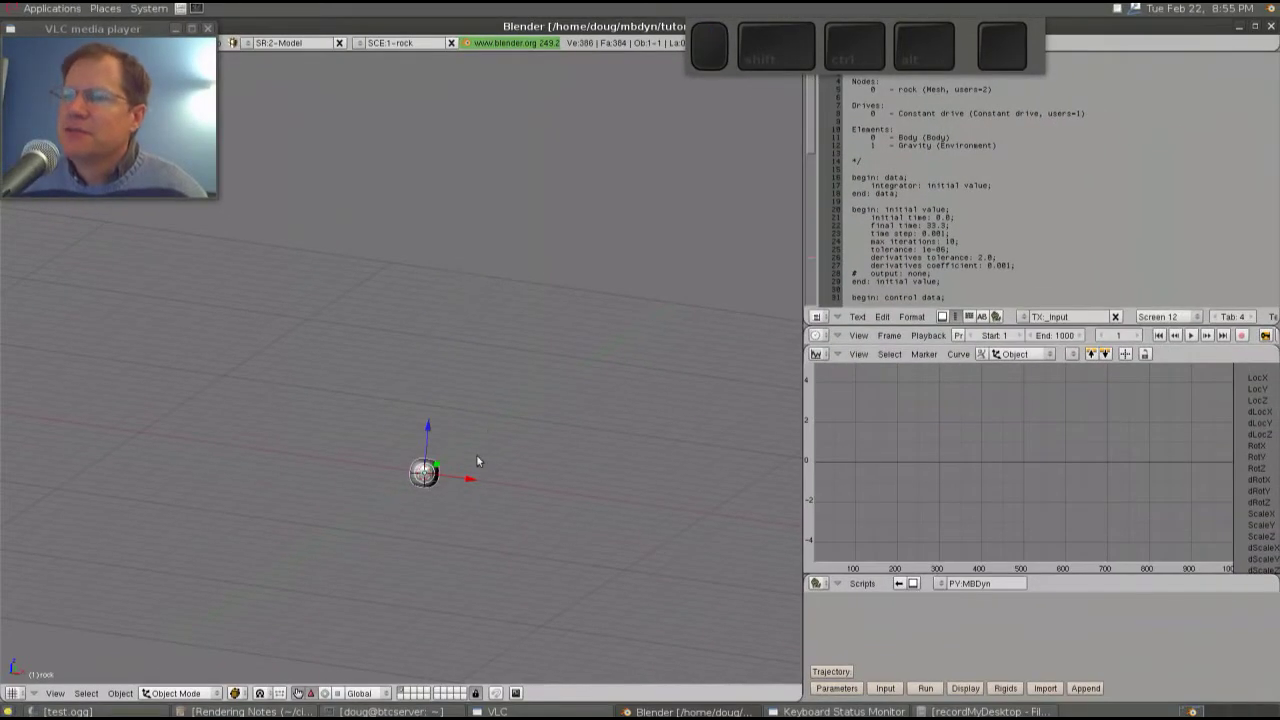
click(838, 595)
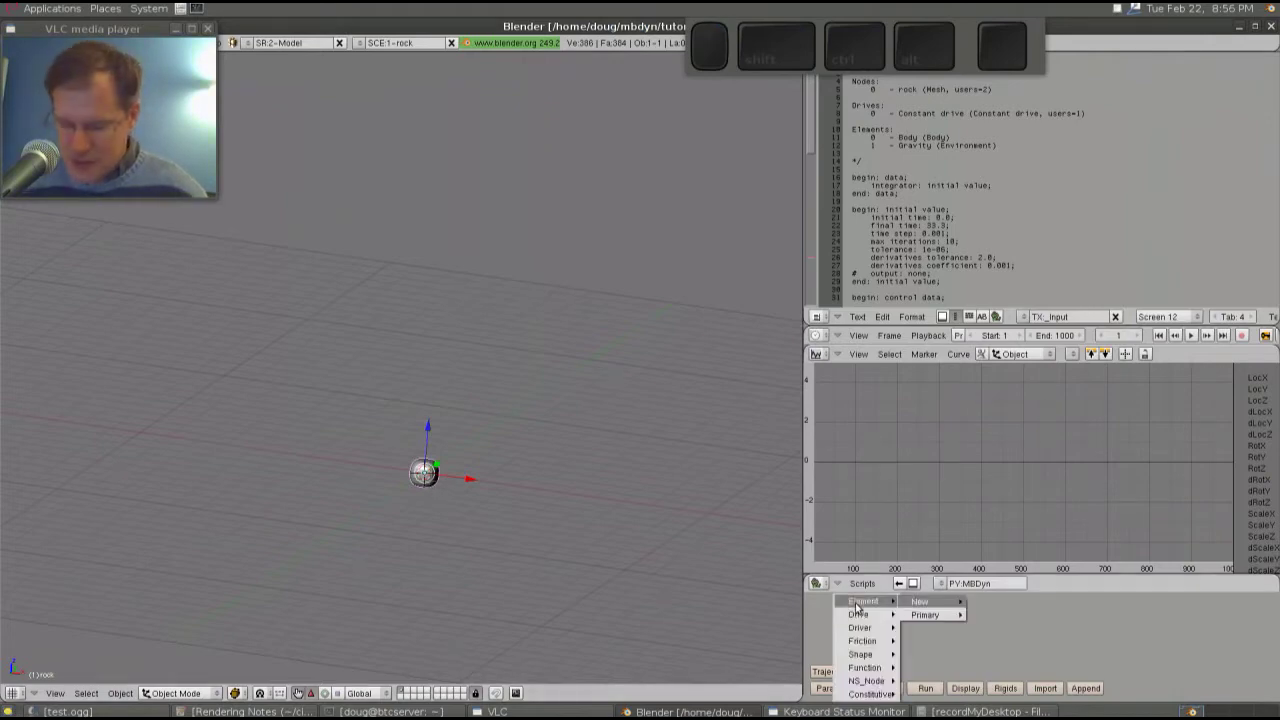
mouse_move(858, 614)
mouse_move(943, 619)
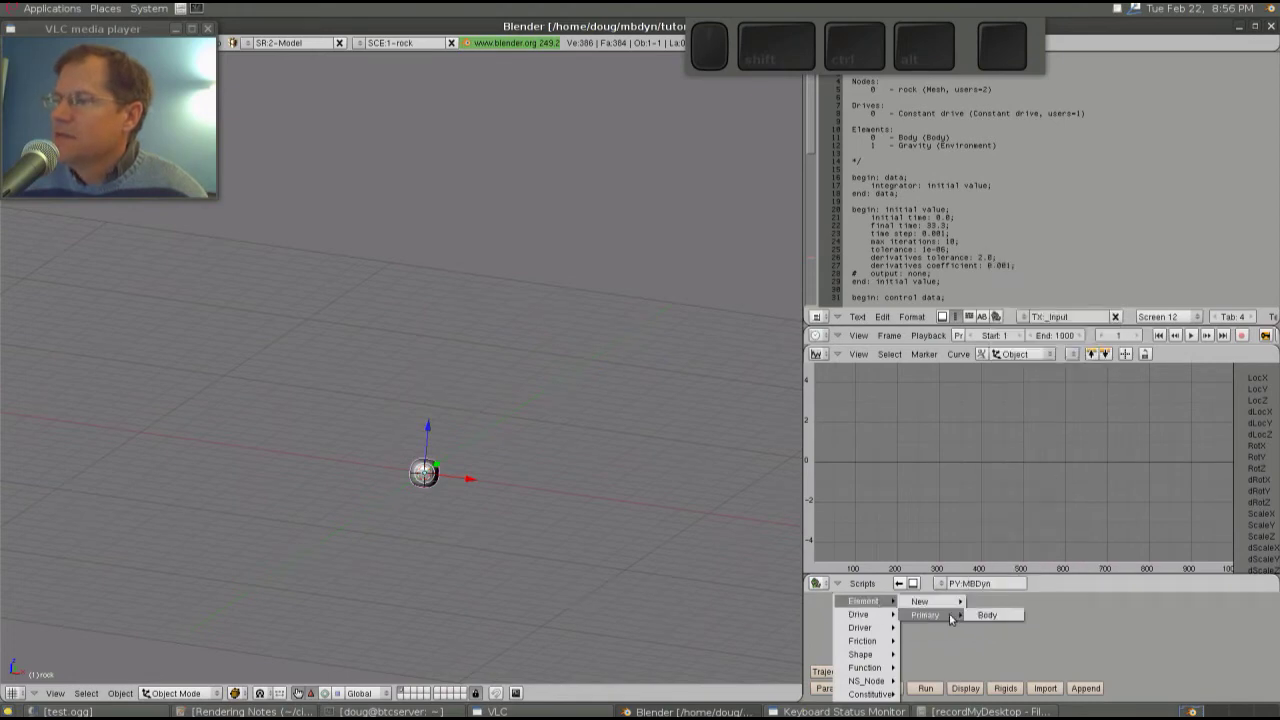
click(1006, 620)
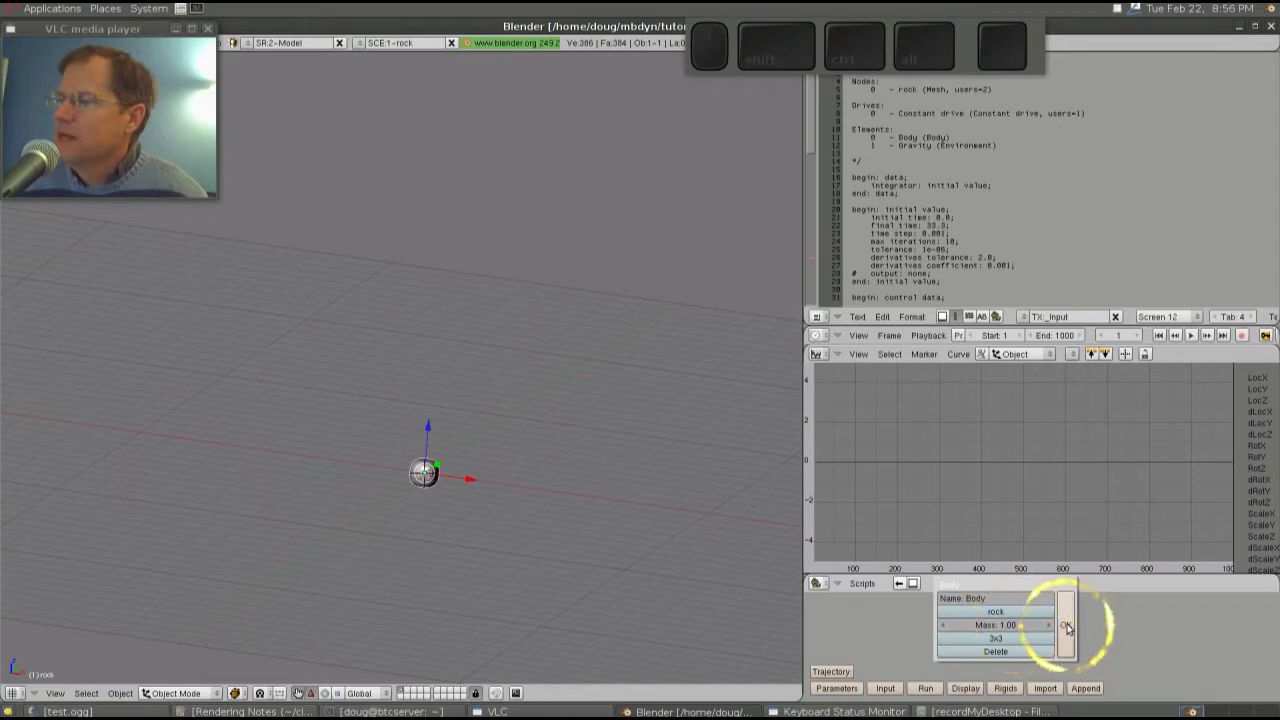
Step: Write the rock scene's MBDyn input file to TX:_Input
key(k)
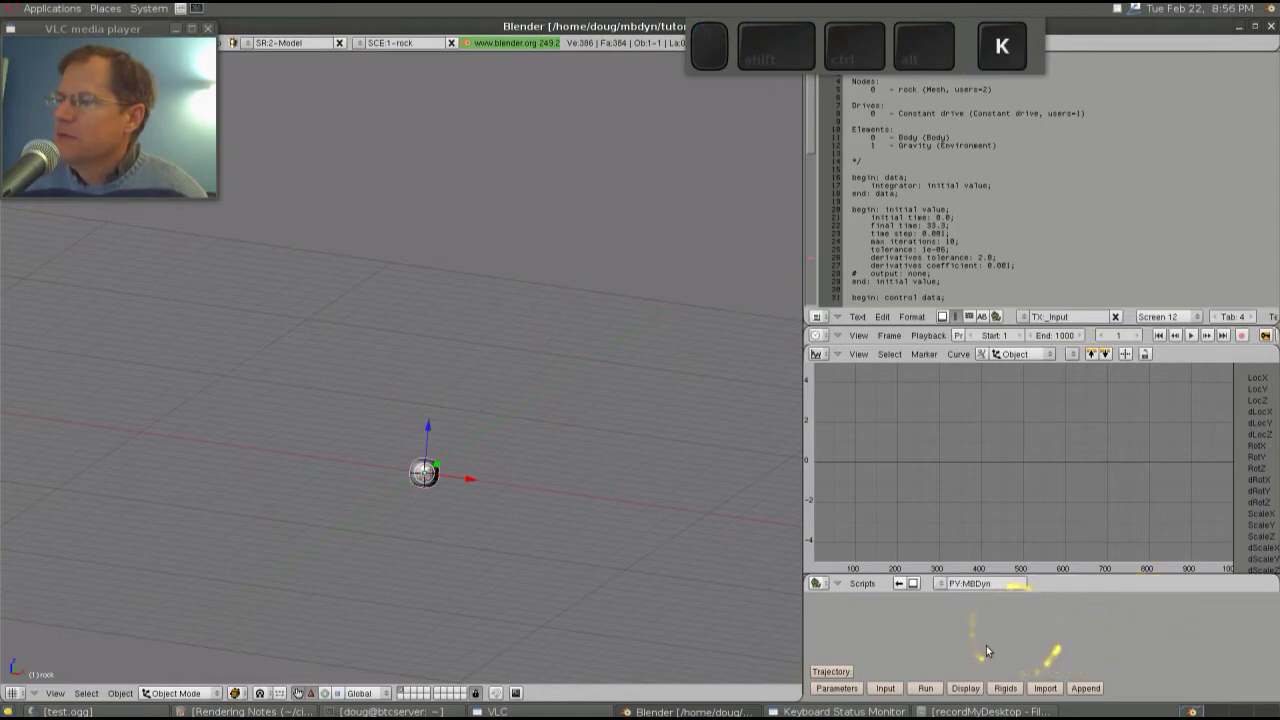
click(884, 689)
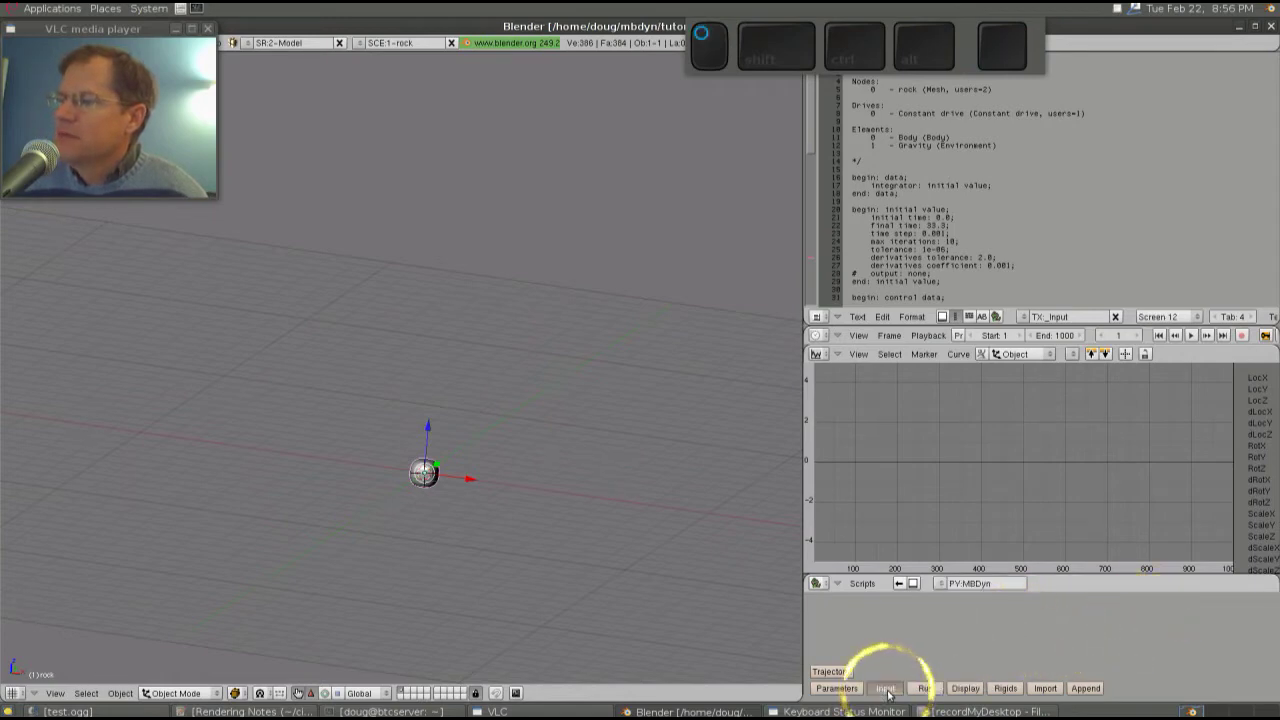
key(k)
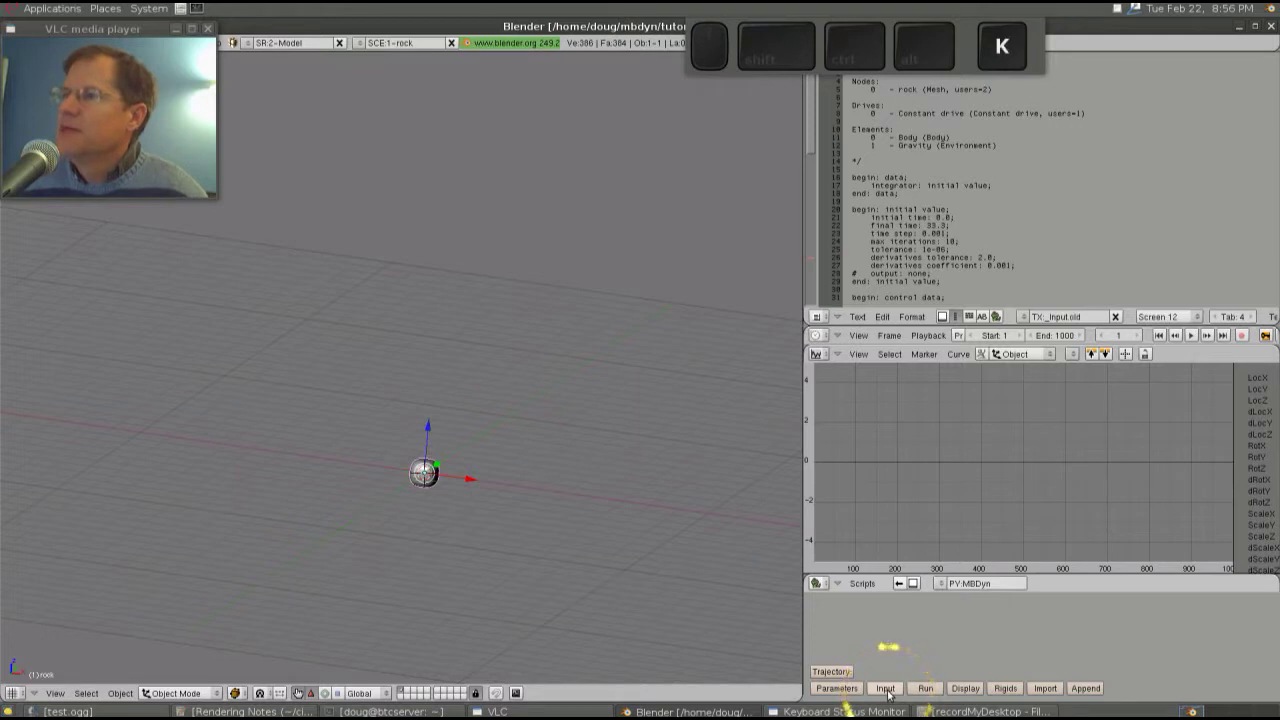
Step: Discard TX_Input.old to show the new TX_Input, then run the rock simulation in MBDyn
click(1116, 317)
scroll(943, 196, up, 12)
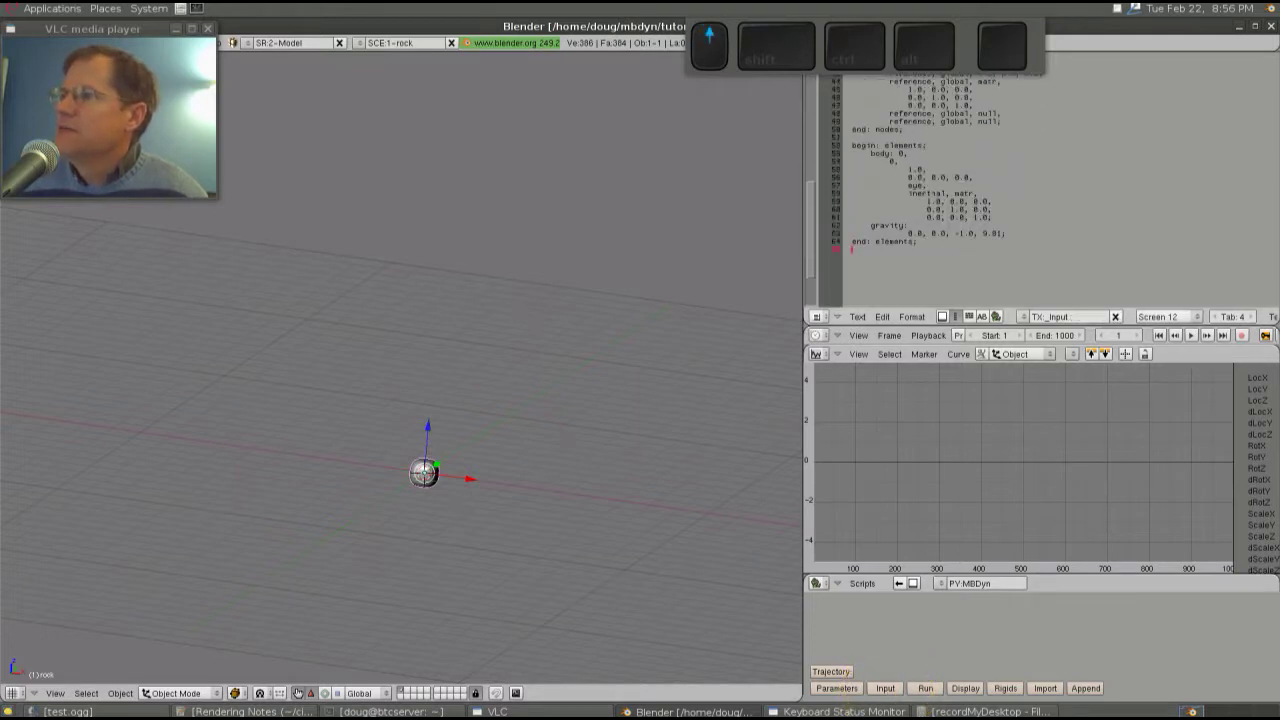
click(924, 688)
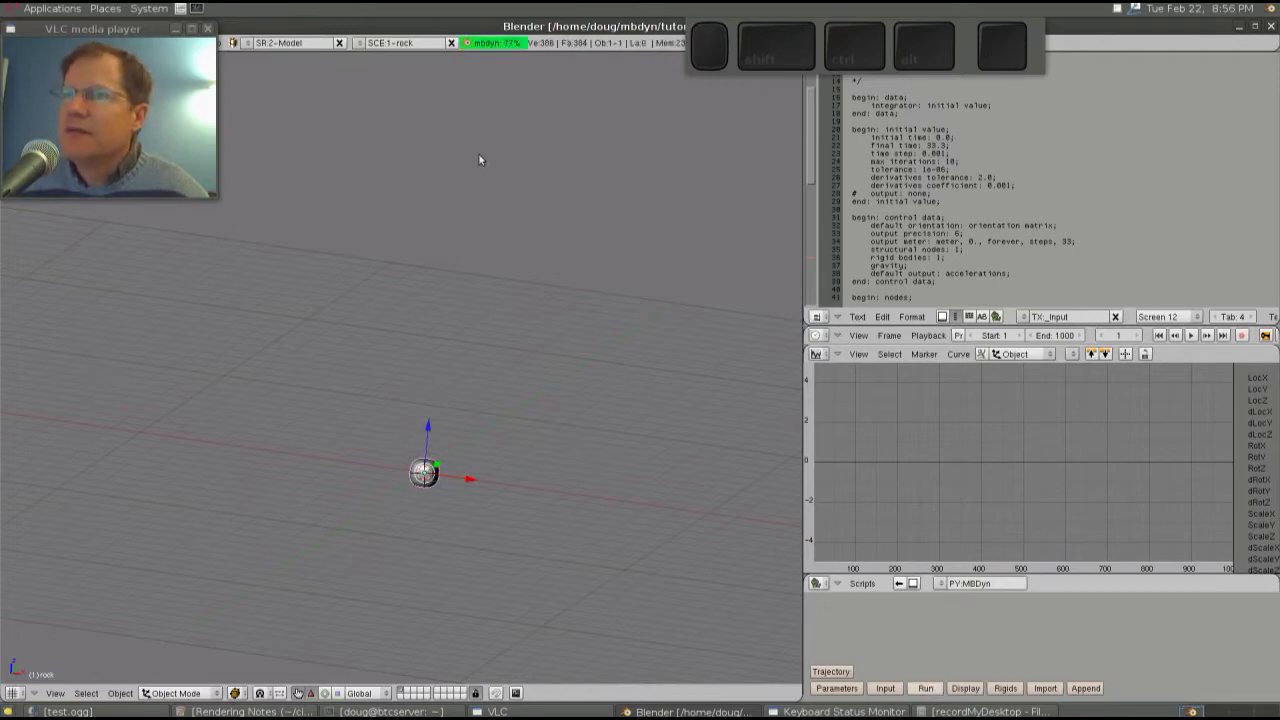
key(k)
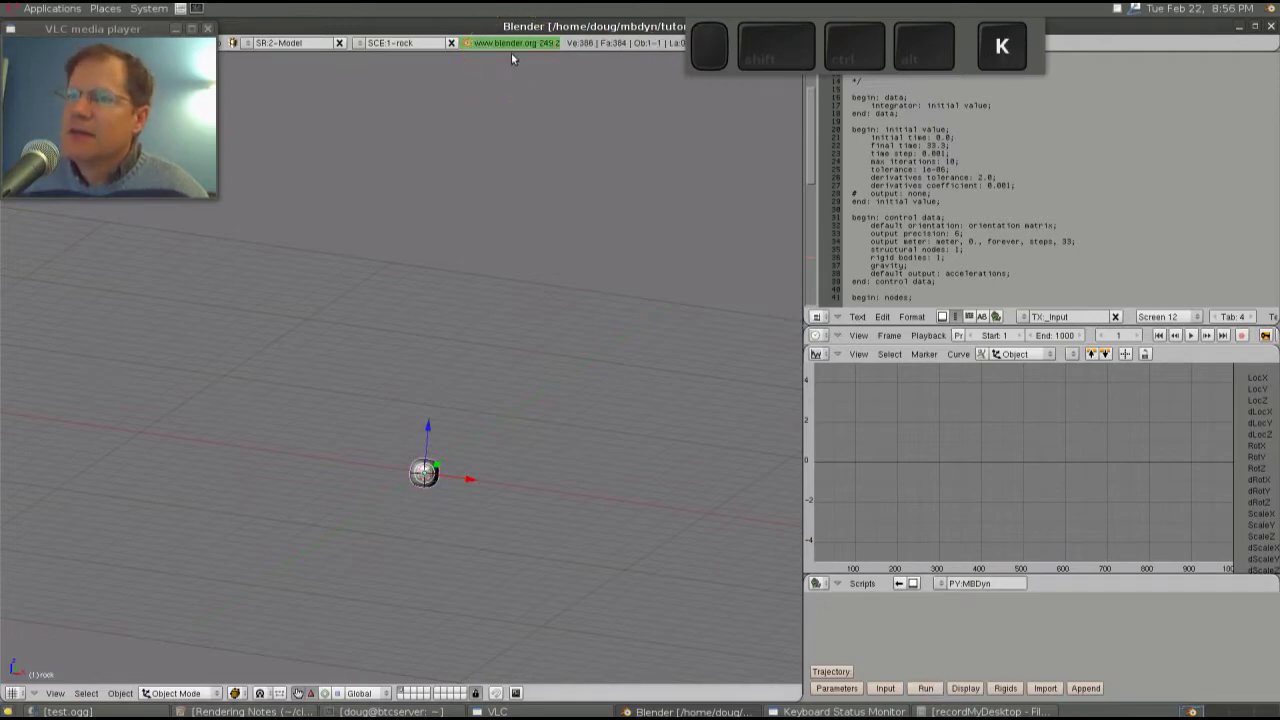
click(966, 688)
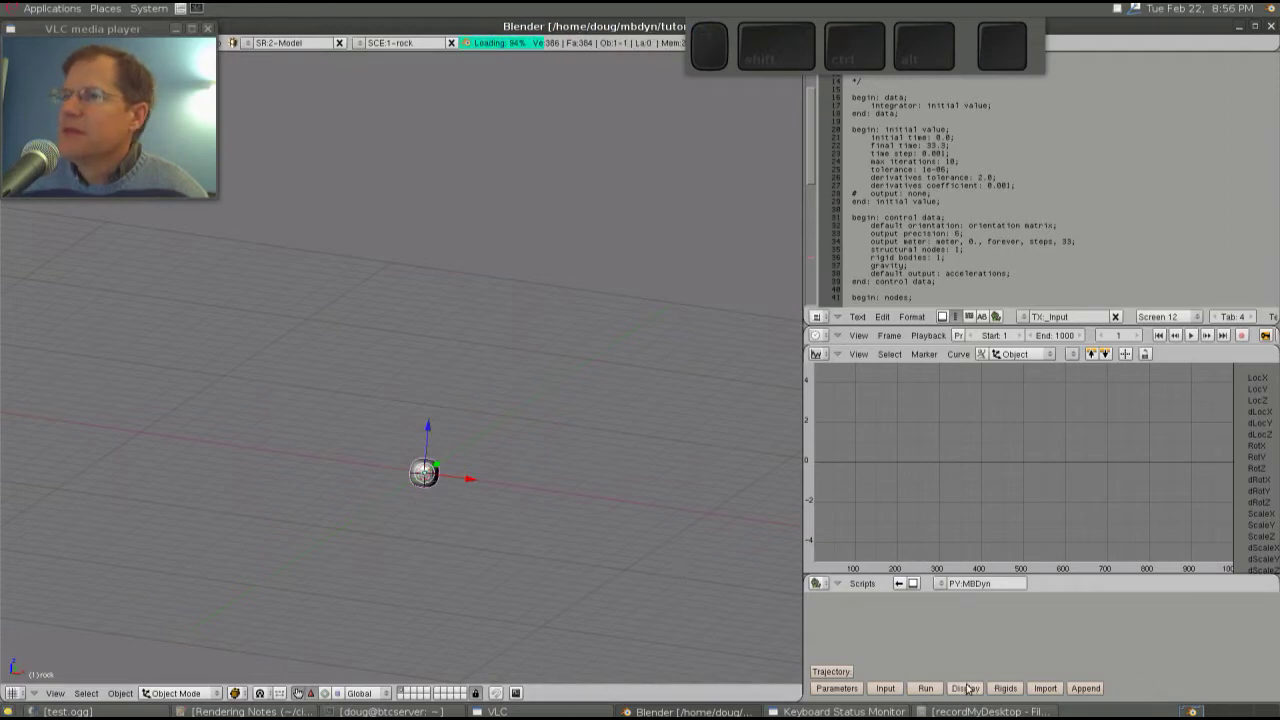
Step: Fit the rock's IP:rock location curve in view and play back the rock falling
scroll(982, 509, down, 2)
middle_drag(982, 509, 1042, 409)
scroll(1040, 415, down, 1)
scroll(1038, 420, down, 3)
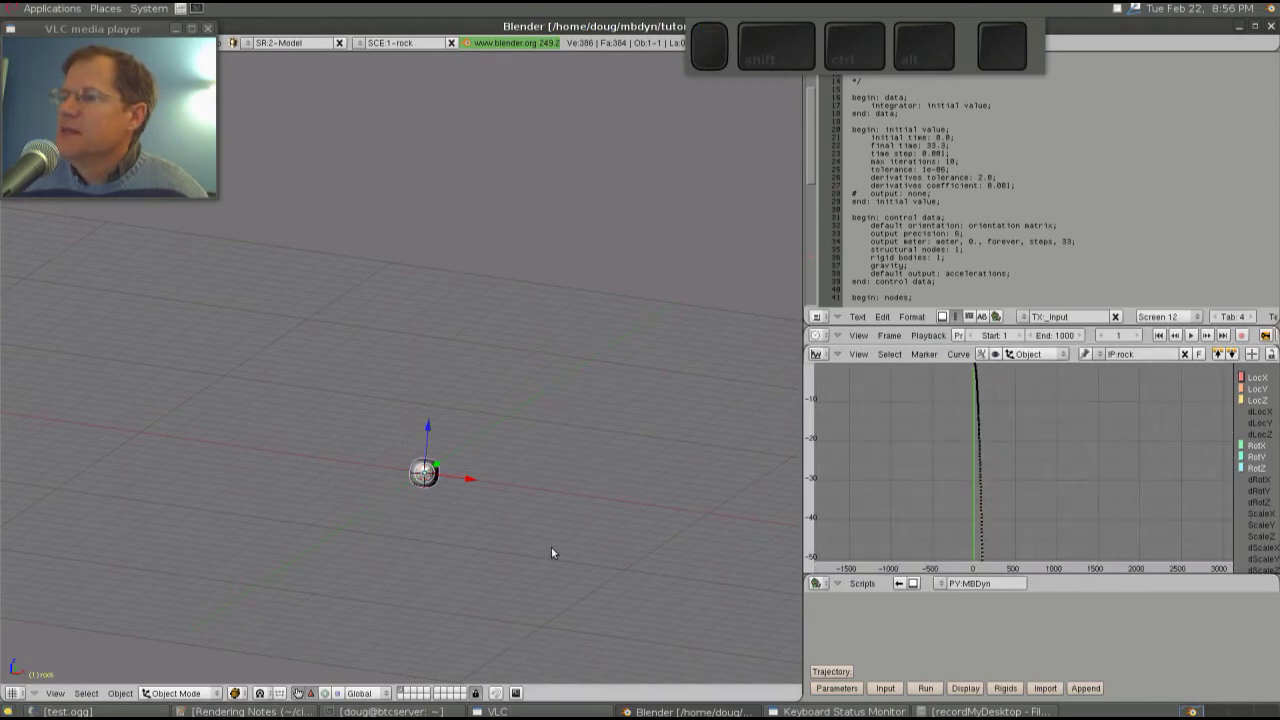
shift+middle_drag(491, 557, 506, 383)
key(alt+a)
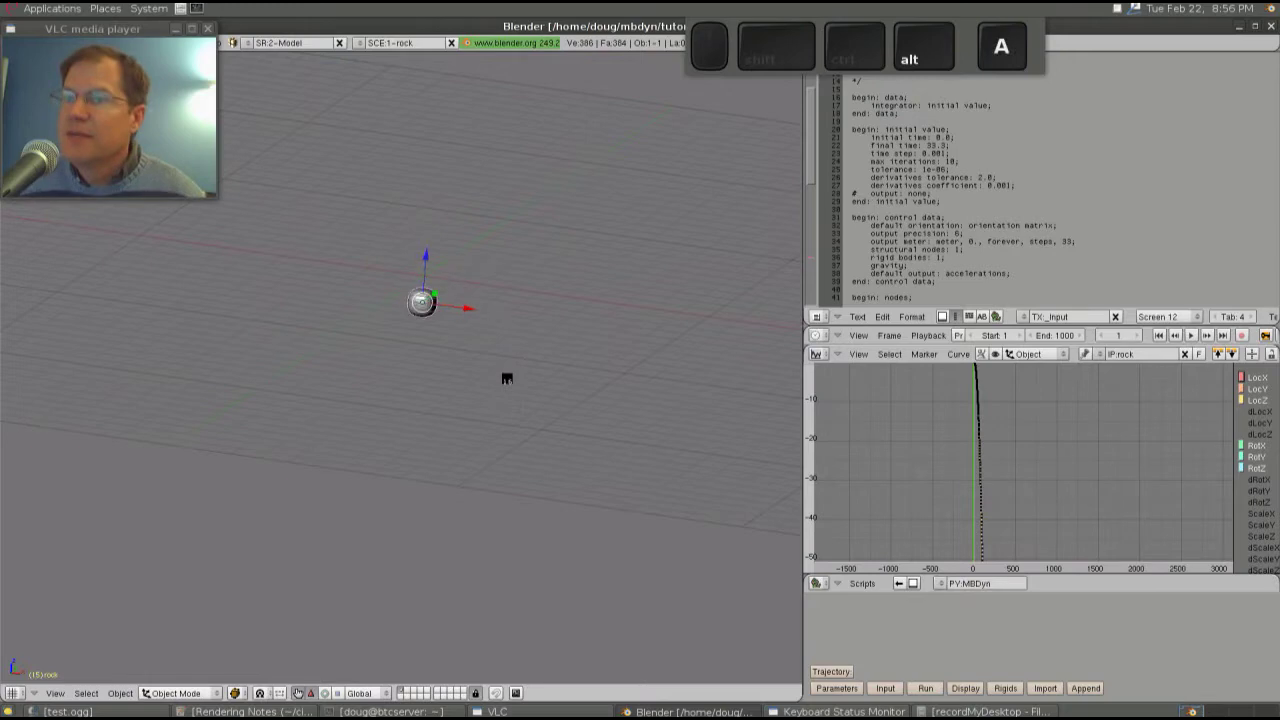
key(Escape)
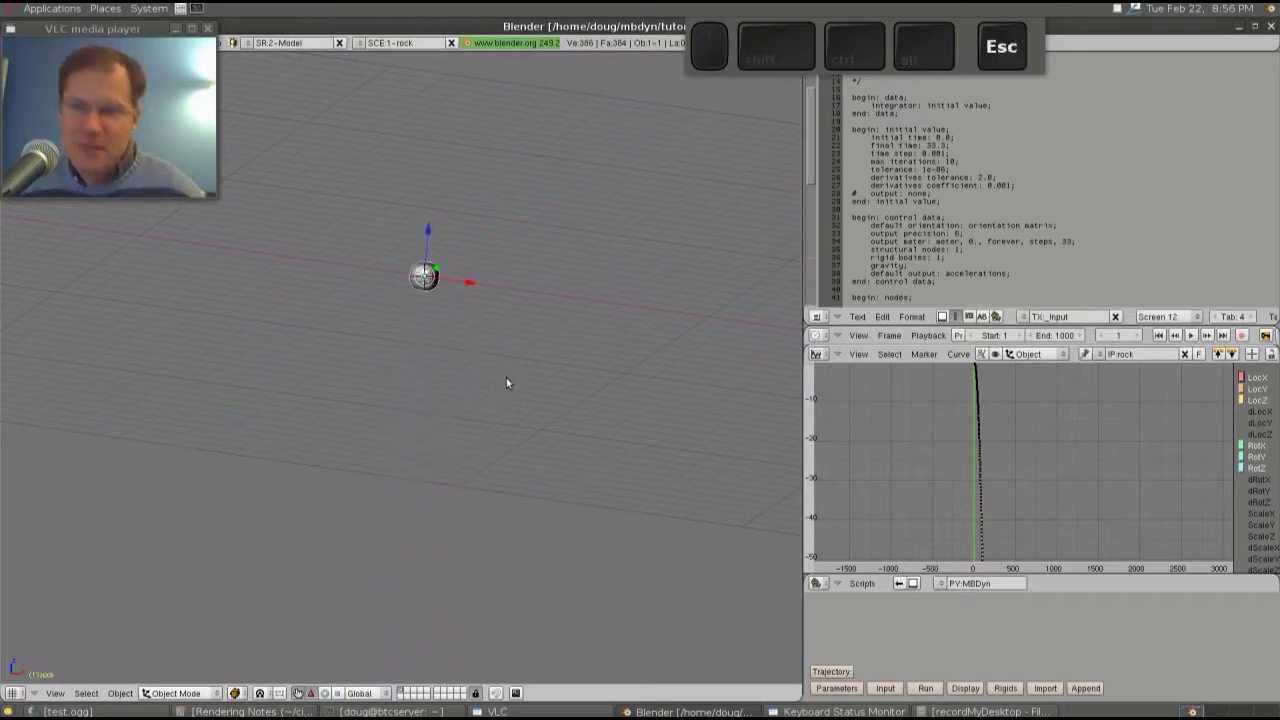
middle_drag(507, 473, 510, 422)
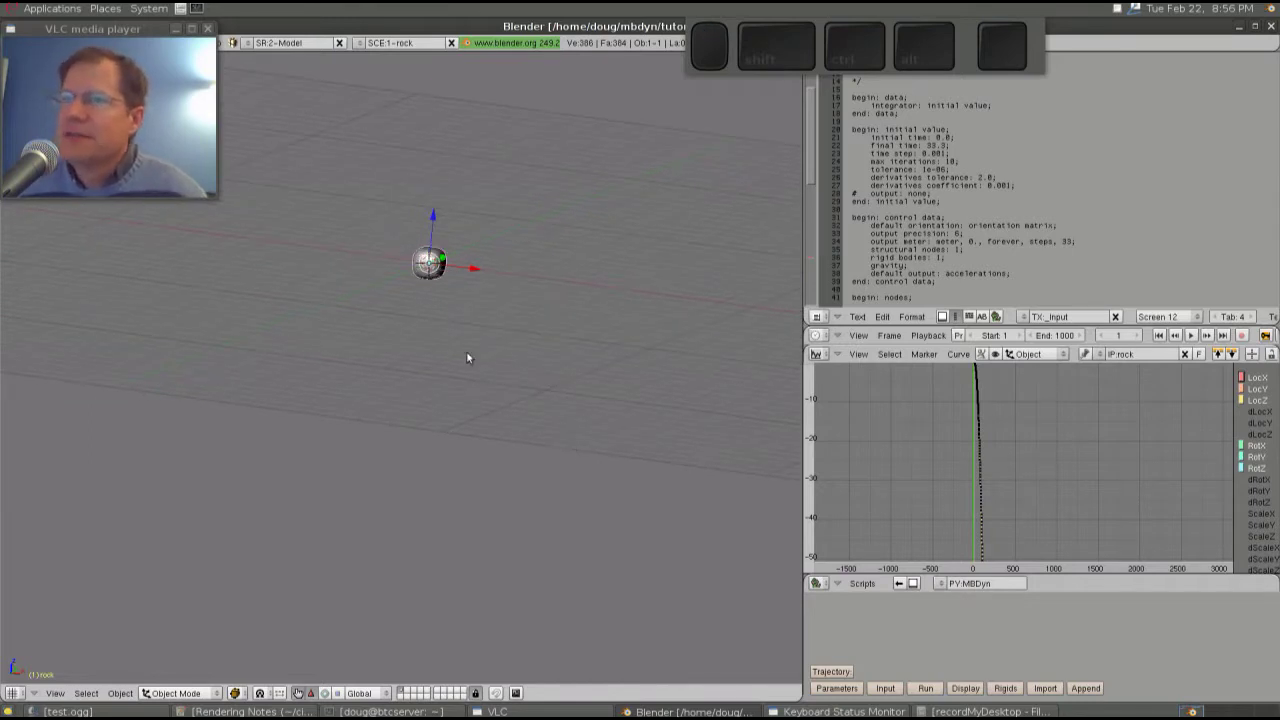
Step: Switch to the 2-chain scene, view through the camera, and hide the spheres inside the links
click(362, 43)
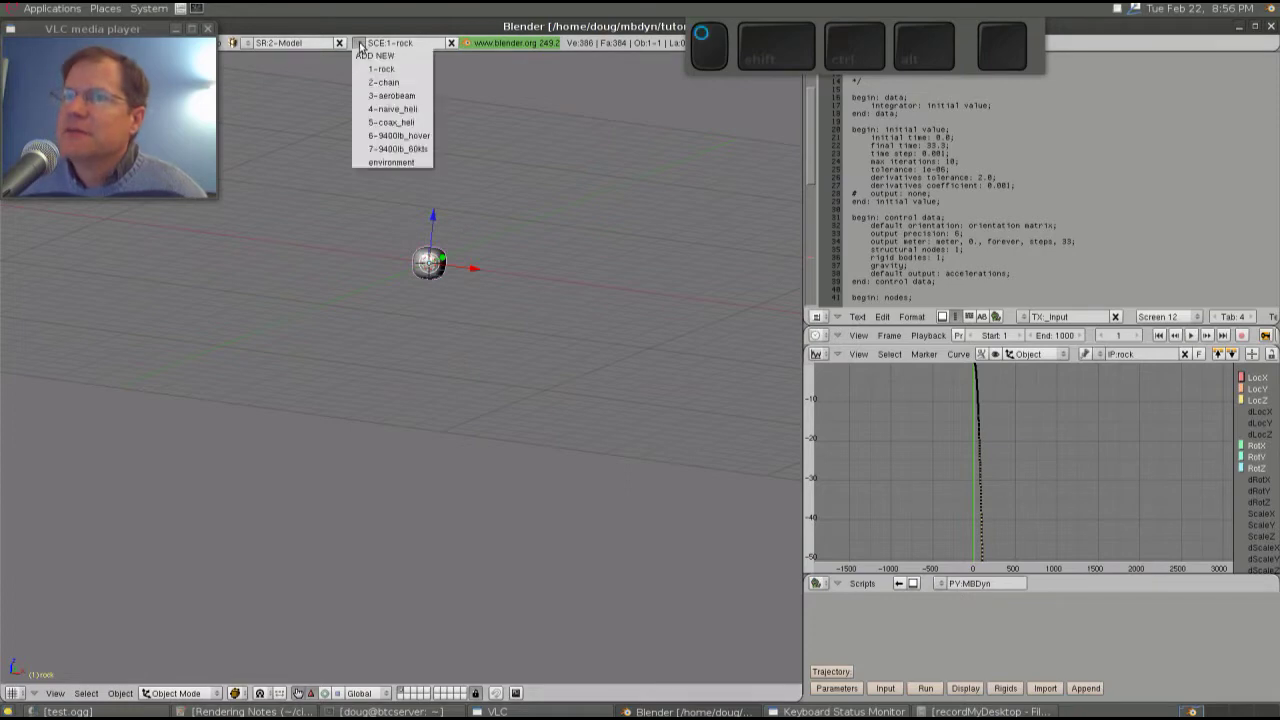
click(390, 82)
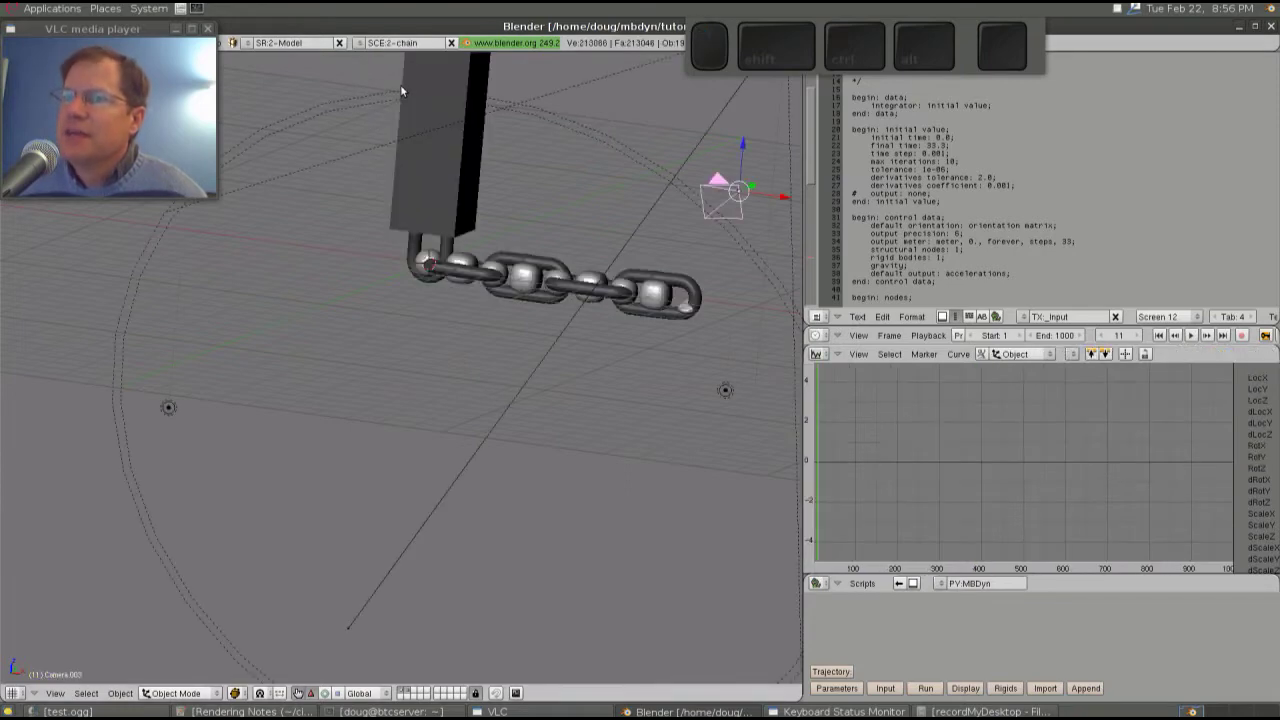
key(KP_0)
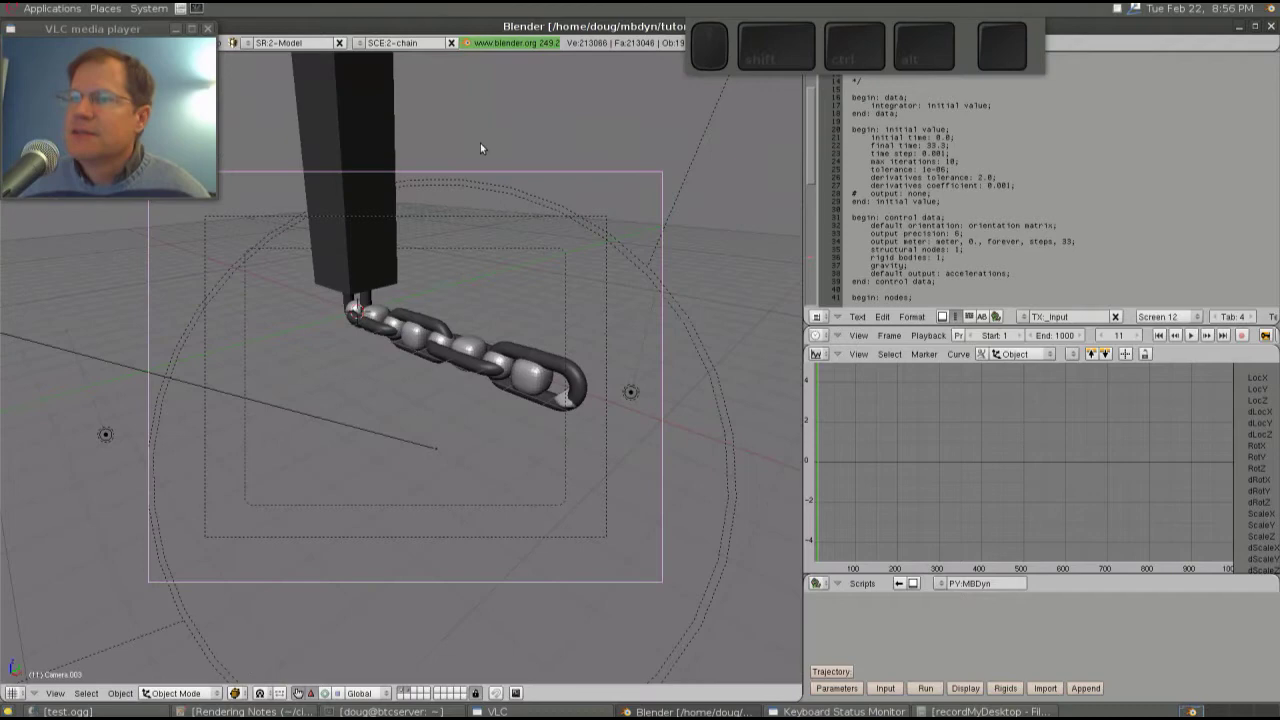
click(401, 693)
right_click(477, 362)
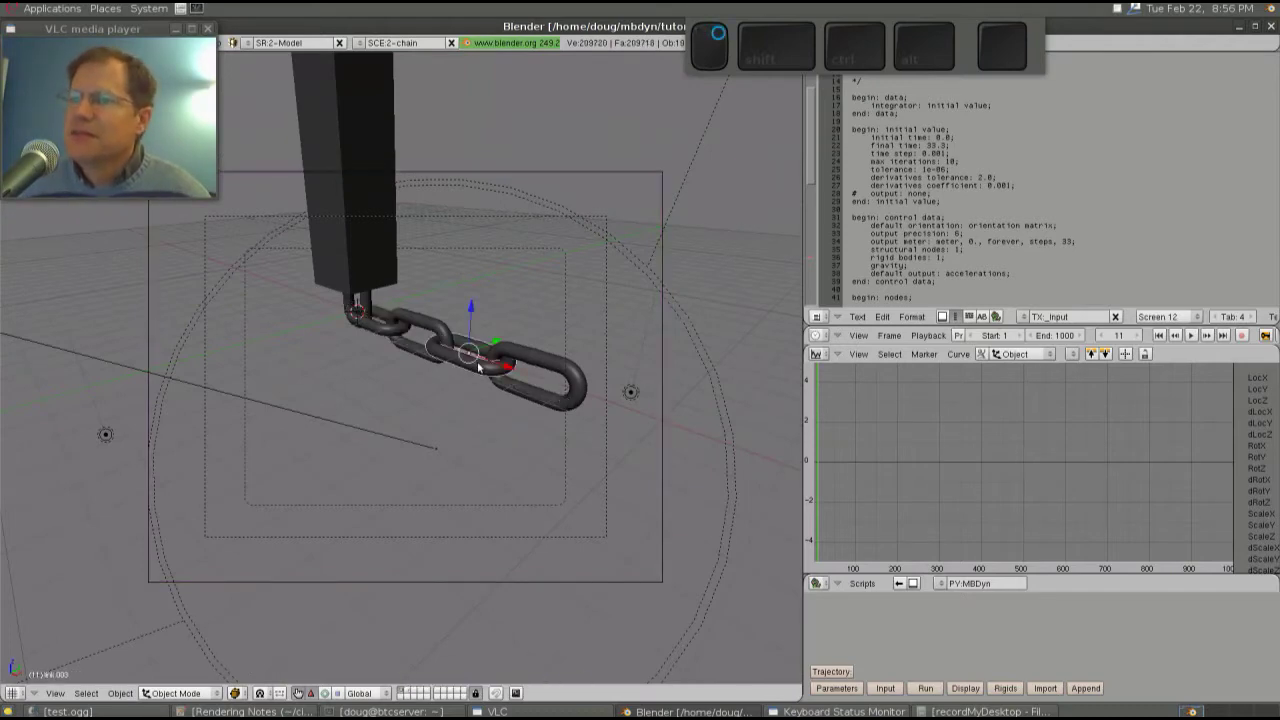
scroll(478, 368, up, 3)
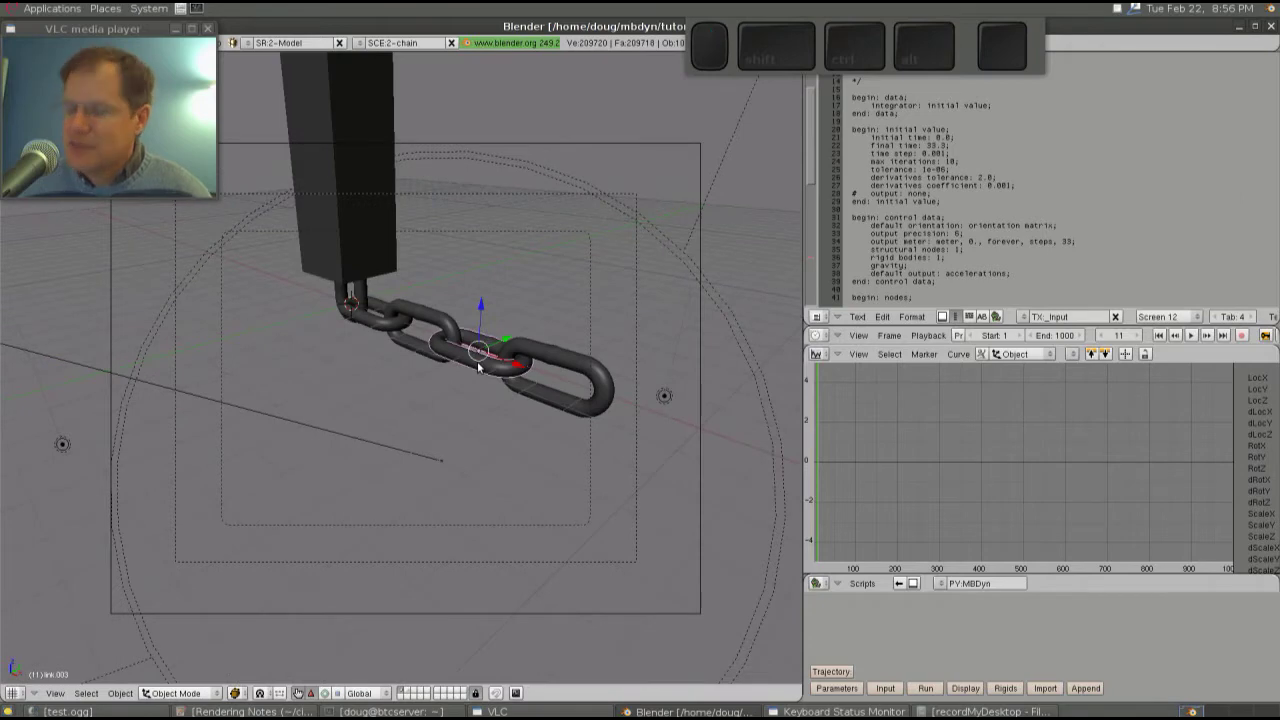
Step: Render the chain from the camera, then show only the spheres' layer and select the last sphere
key(F12)
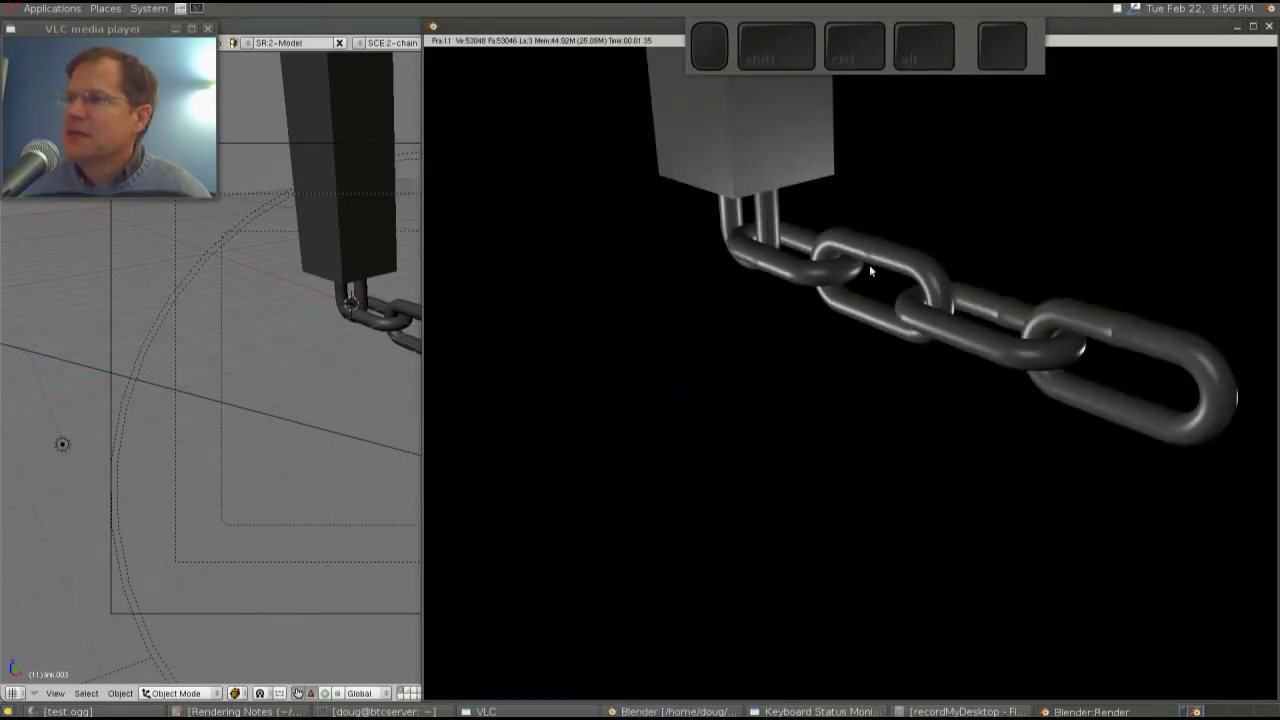
click(1270, 27)
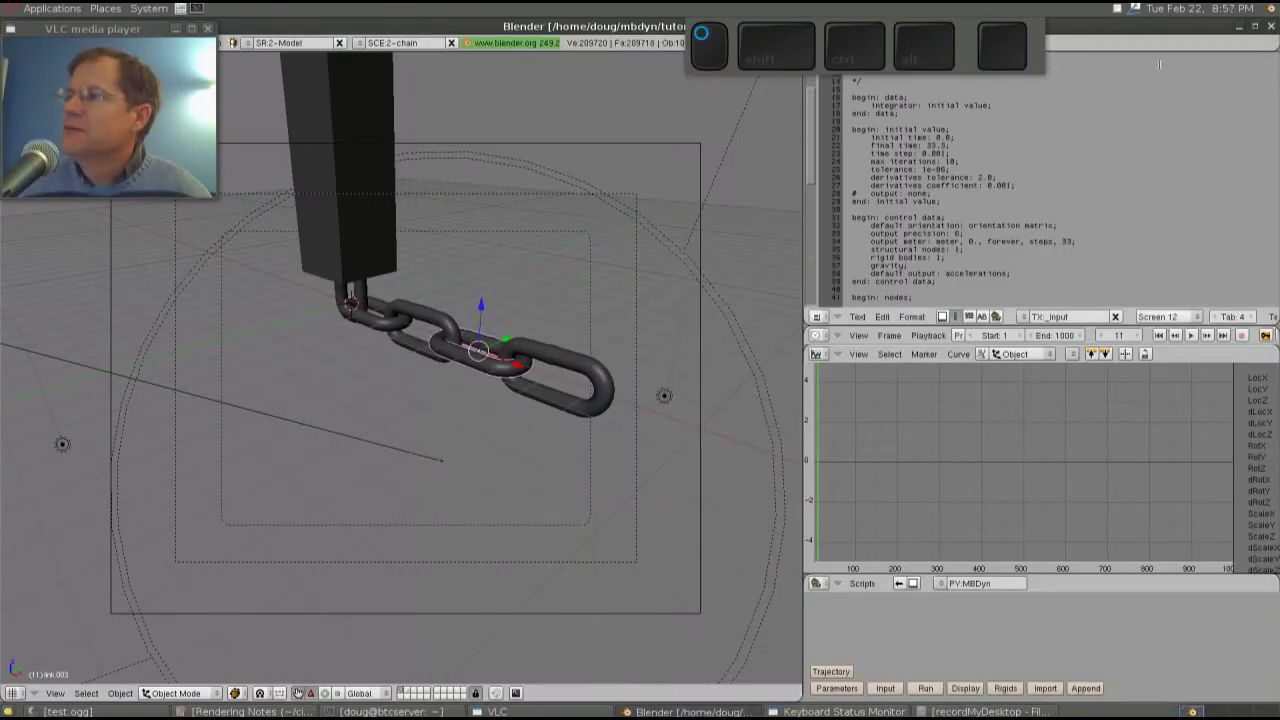
click(408, 693)
right_click(568, 381)
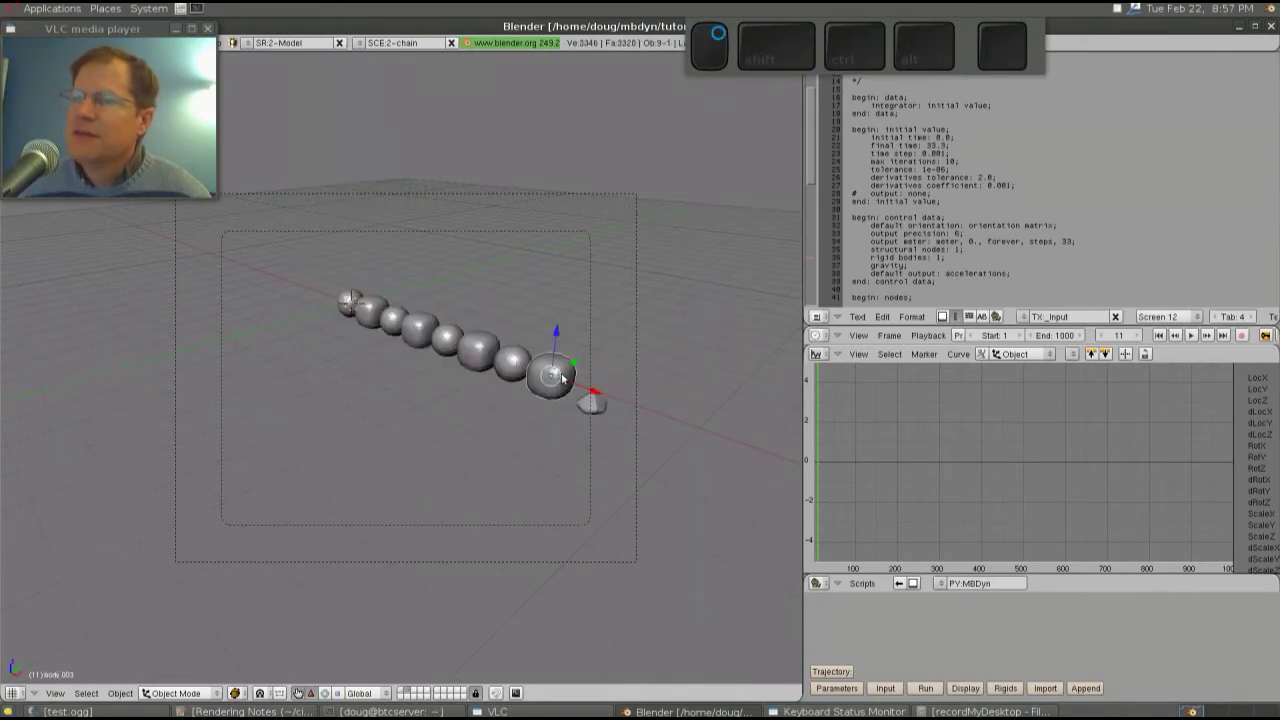
Step: Select a hinge sphere, generate the chain's MBDyn input, and keep the new TX_Input
right_click(510, 360)
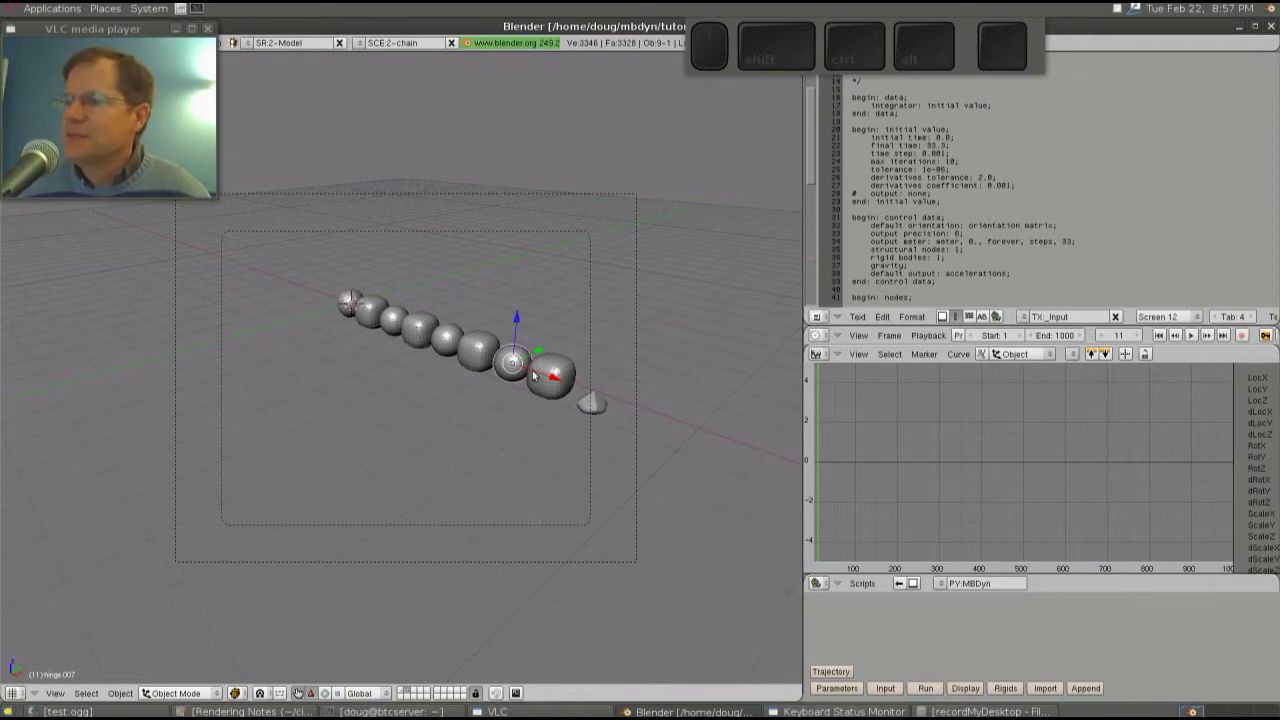
click(890, 690)
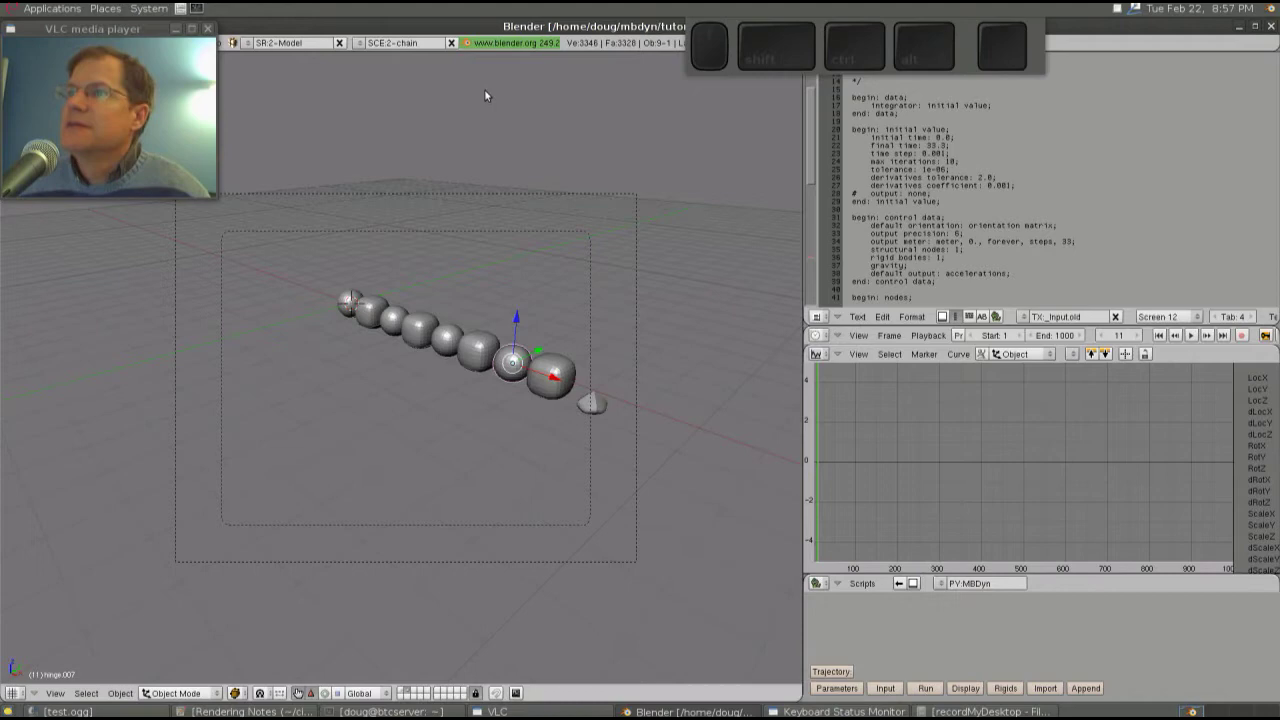
click(1116, 317)
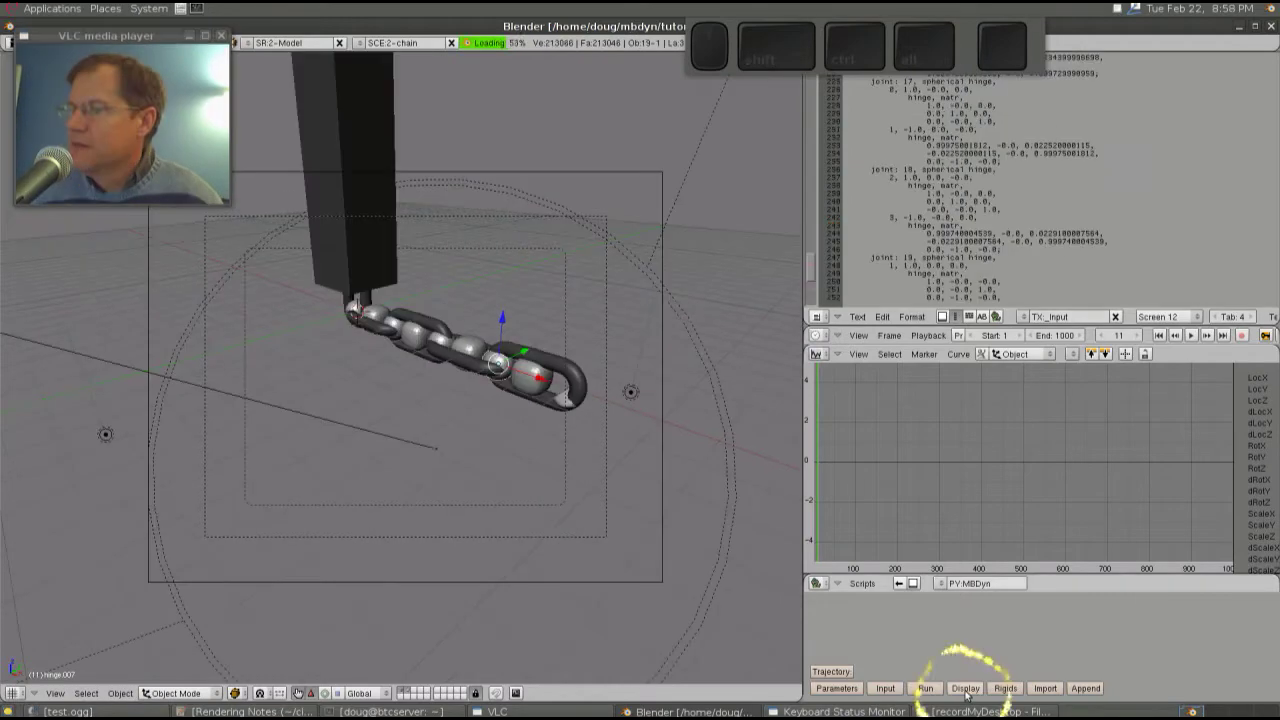
key(k)
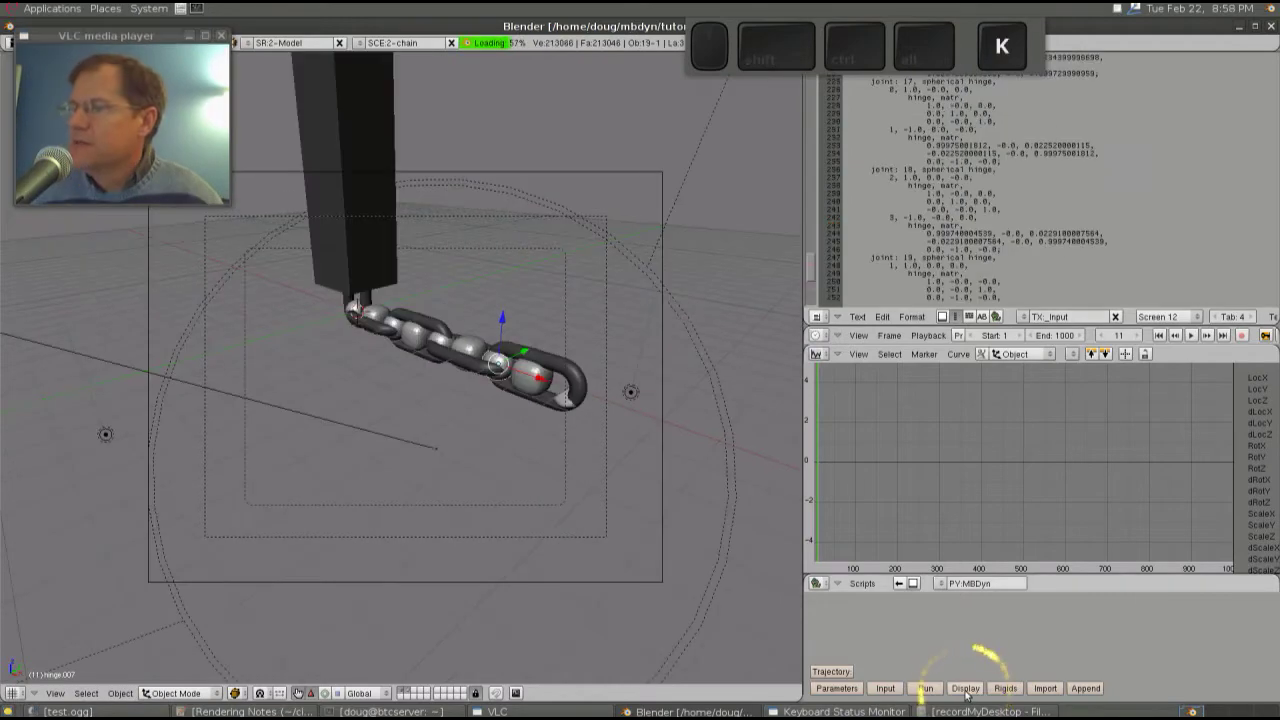
Step: Select end link body.003, zoom out its motion curves, and play then stop the chain swing
right_click(528, 380)
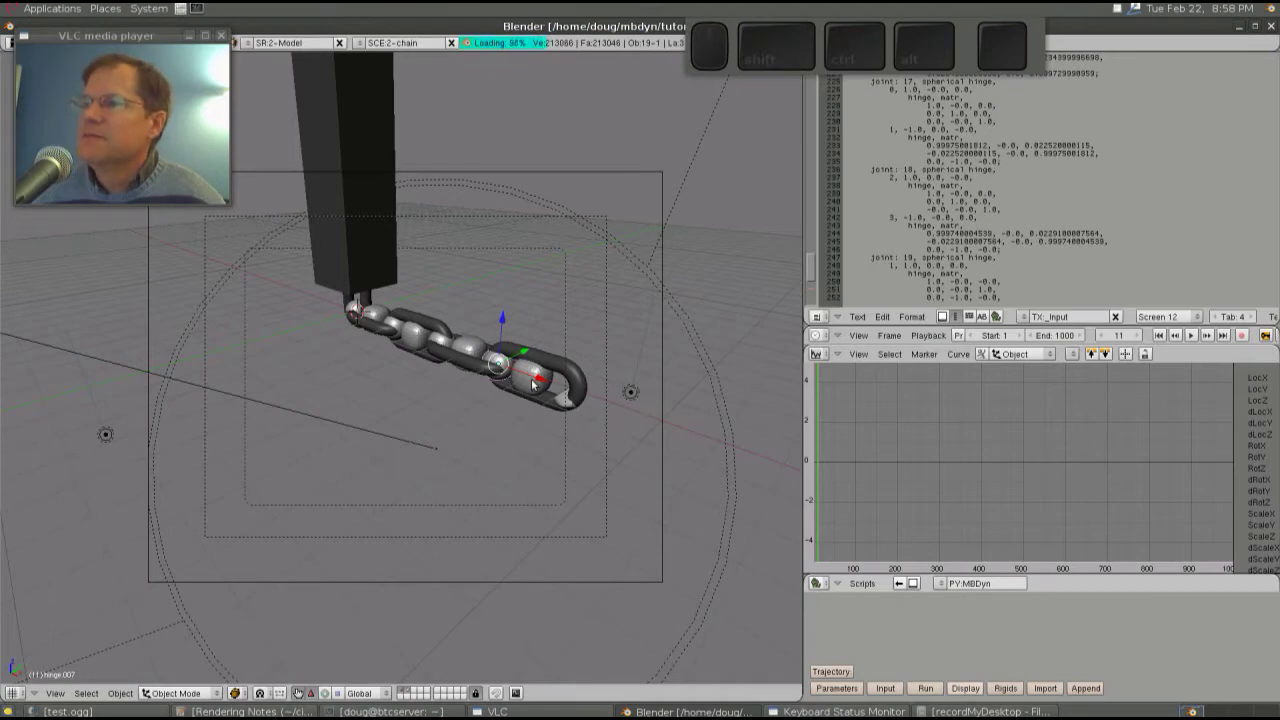
right_click(530, 388)
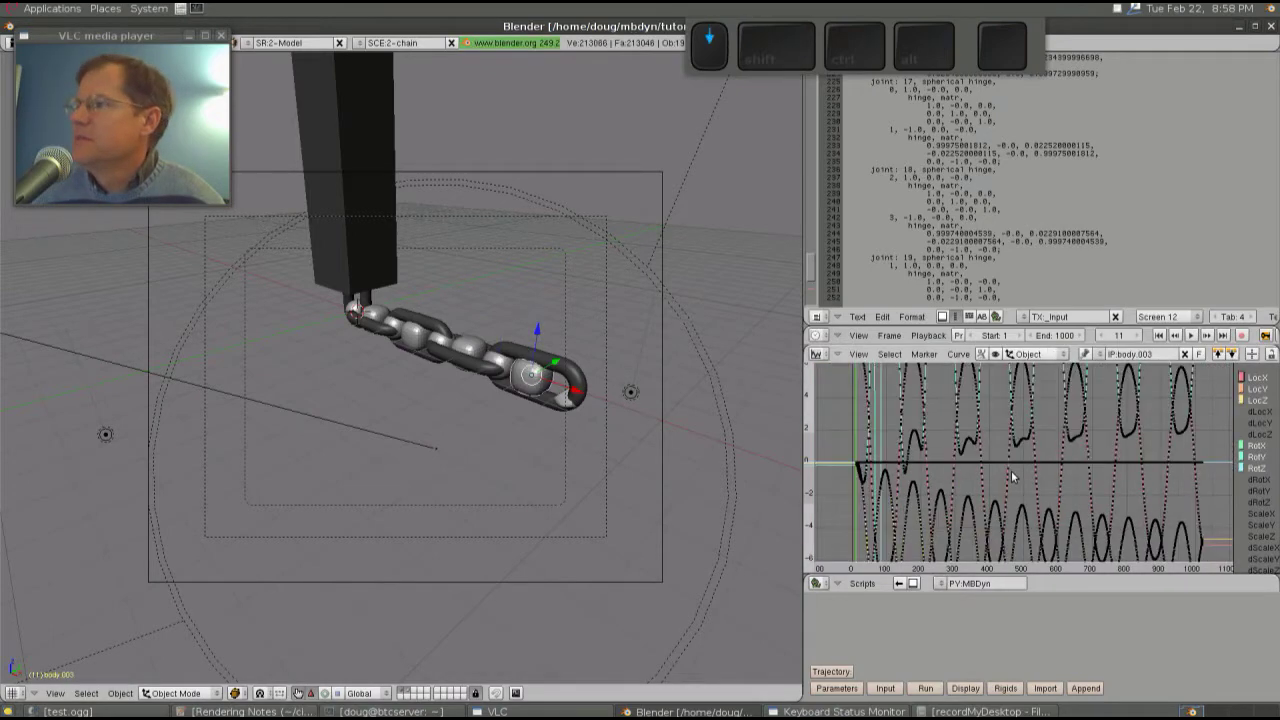
scroll(992, 446, down, 4)
scroll(992, 446, down, 3)
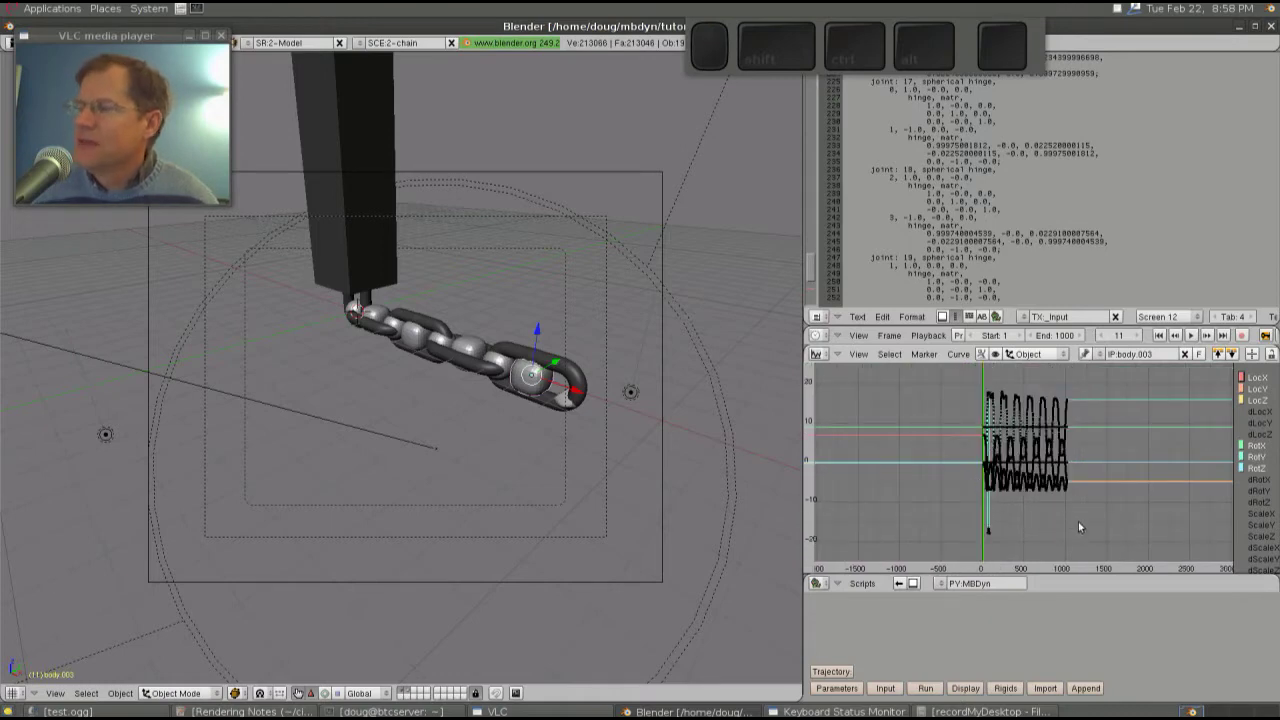
key(alt+a)
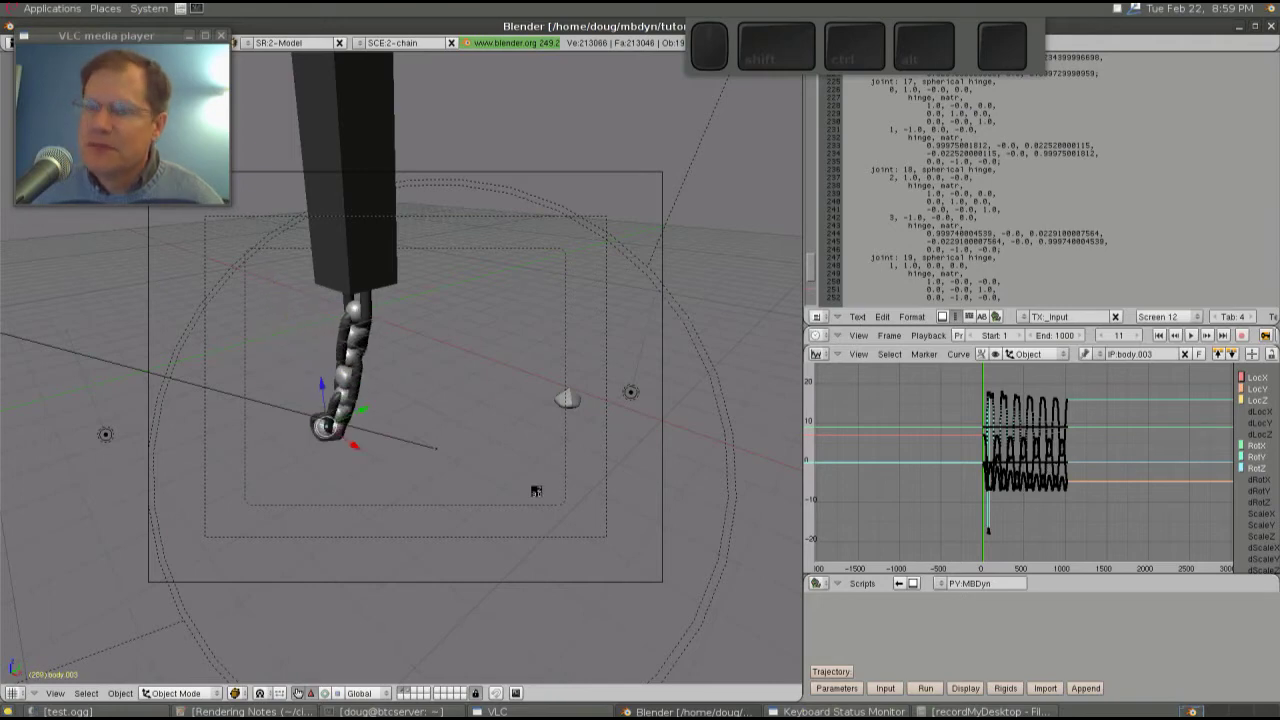
key(Escape)
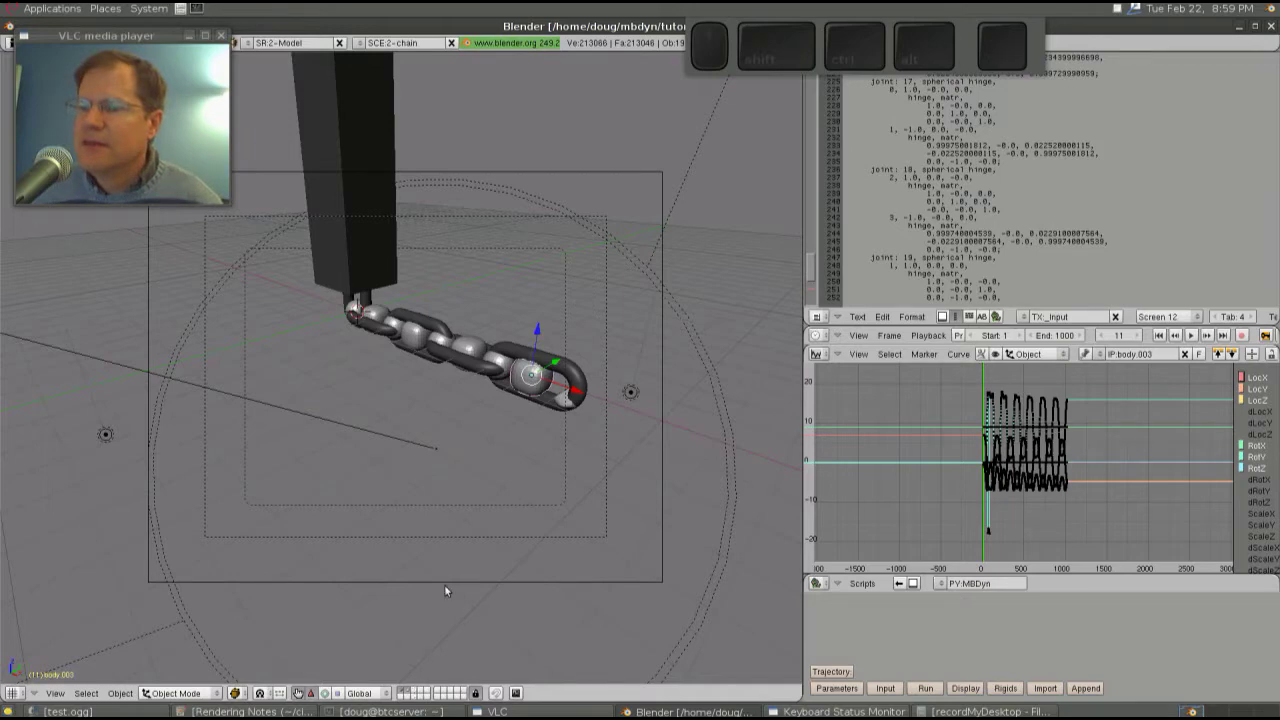
Step: Hide the joint markers so only links show, and replay the chain swing
click(402, 693)
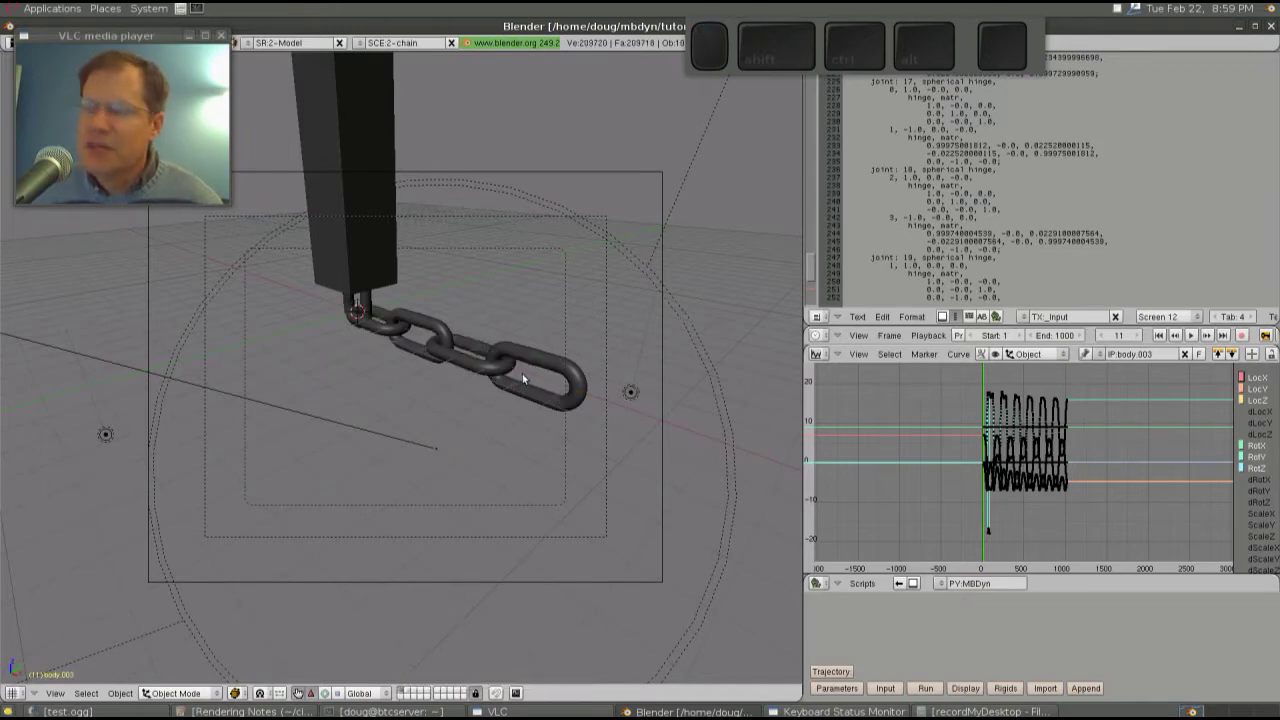
key(alt+a)
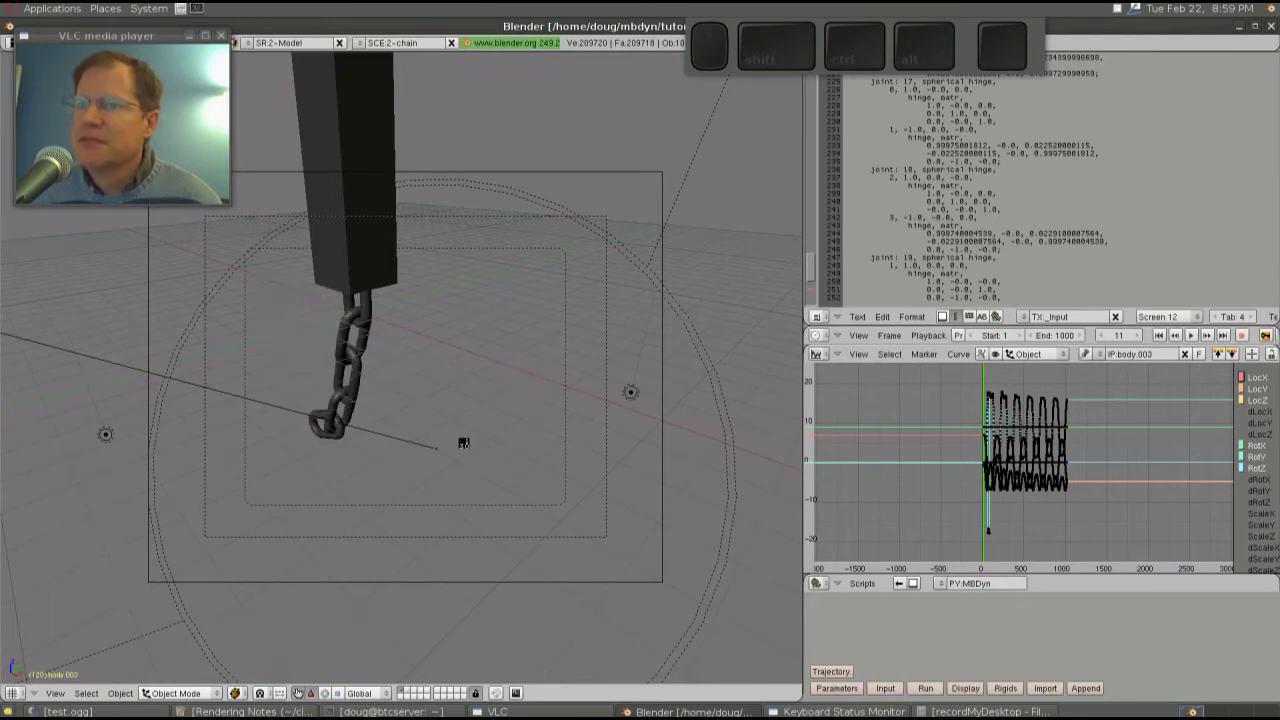
key(Escape)
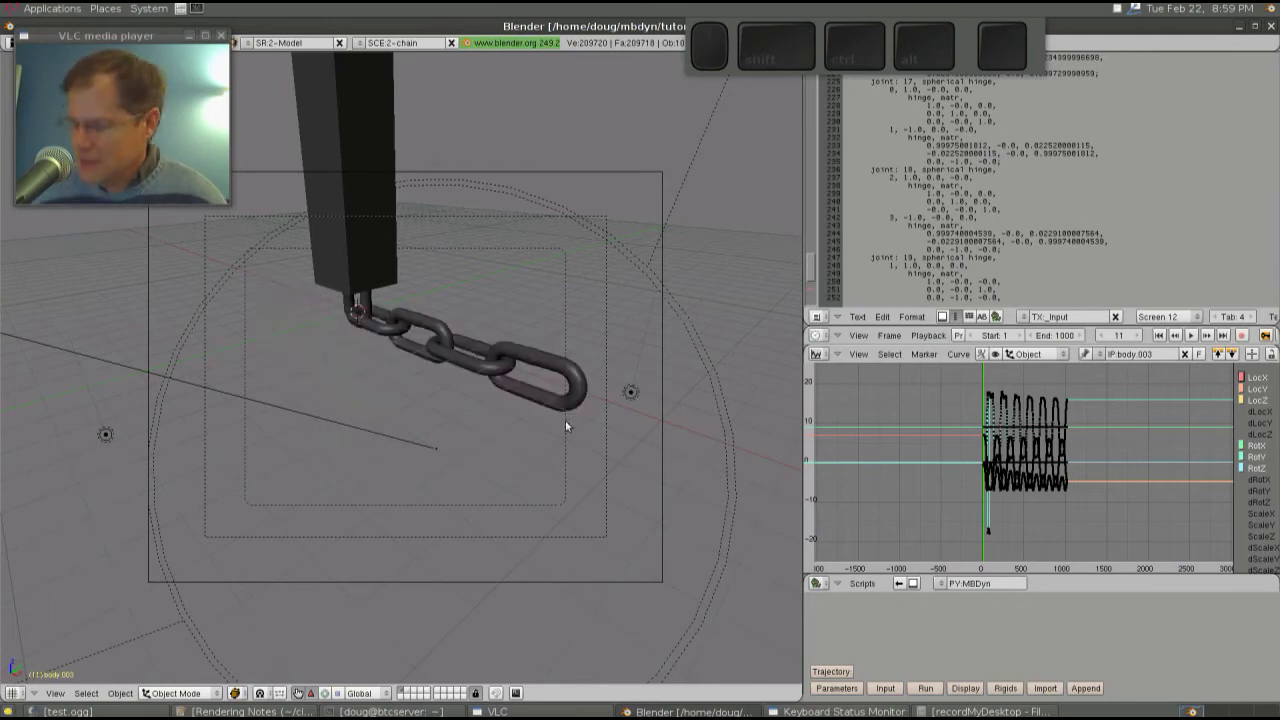
Step: Replay the chain swing from the front view, ending in its straight starting pose
key(KP_1)
key(alt+a)
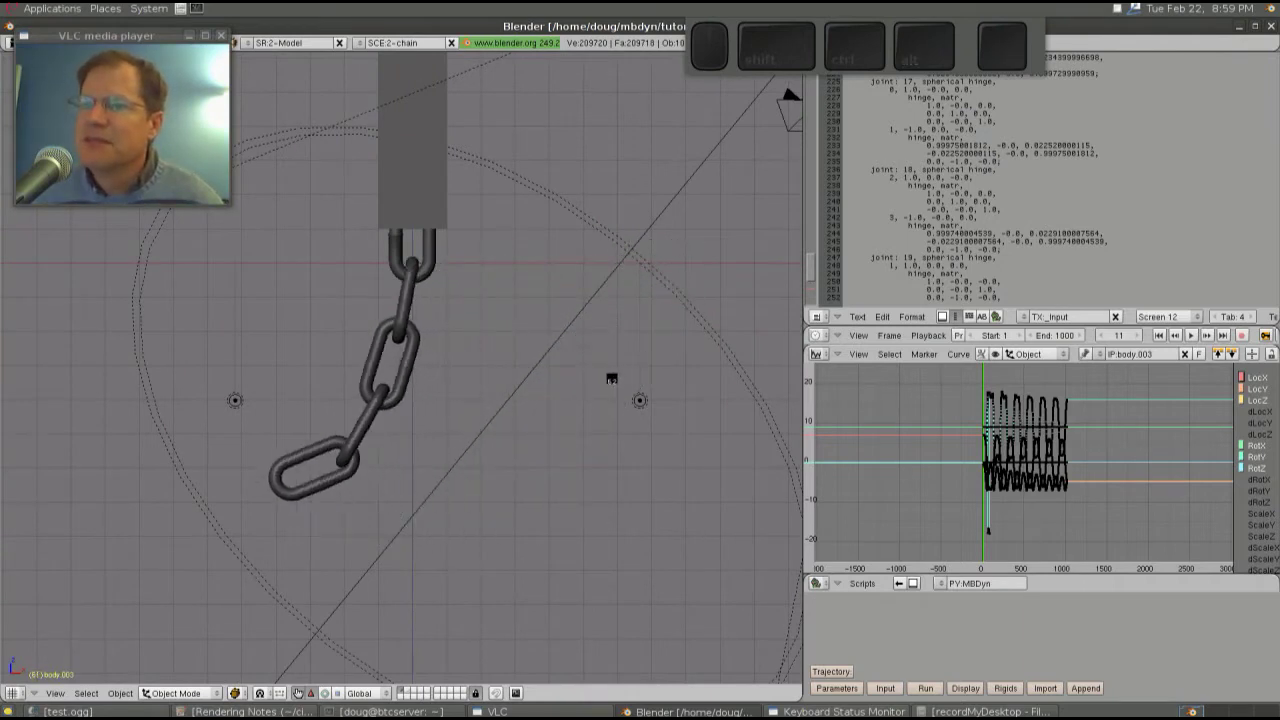
key(Escape)
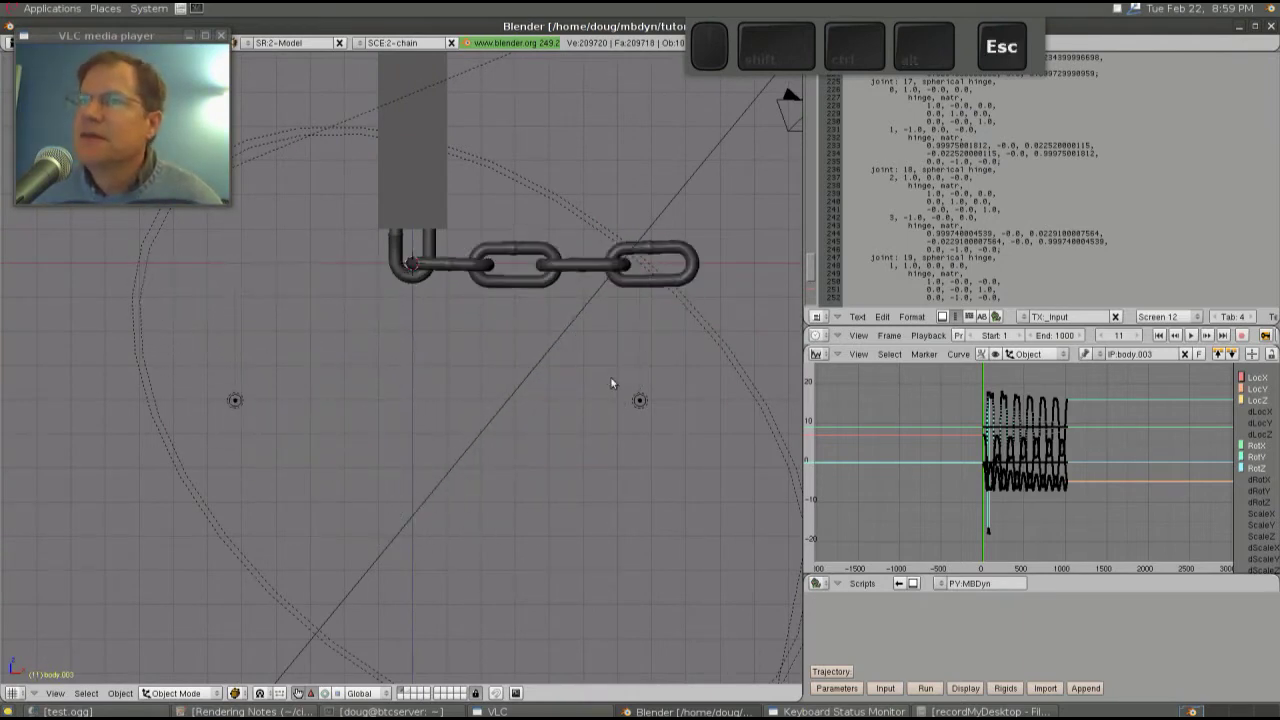
click(359, 44)
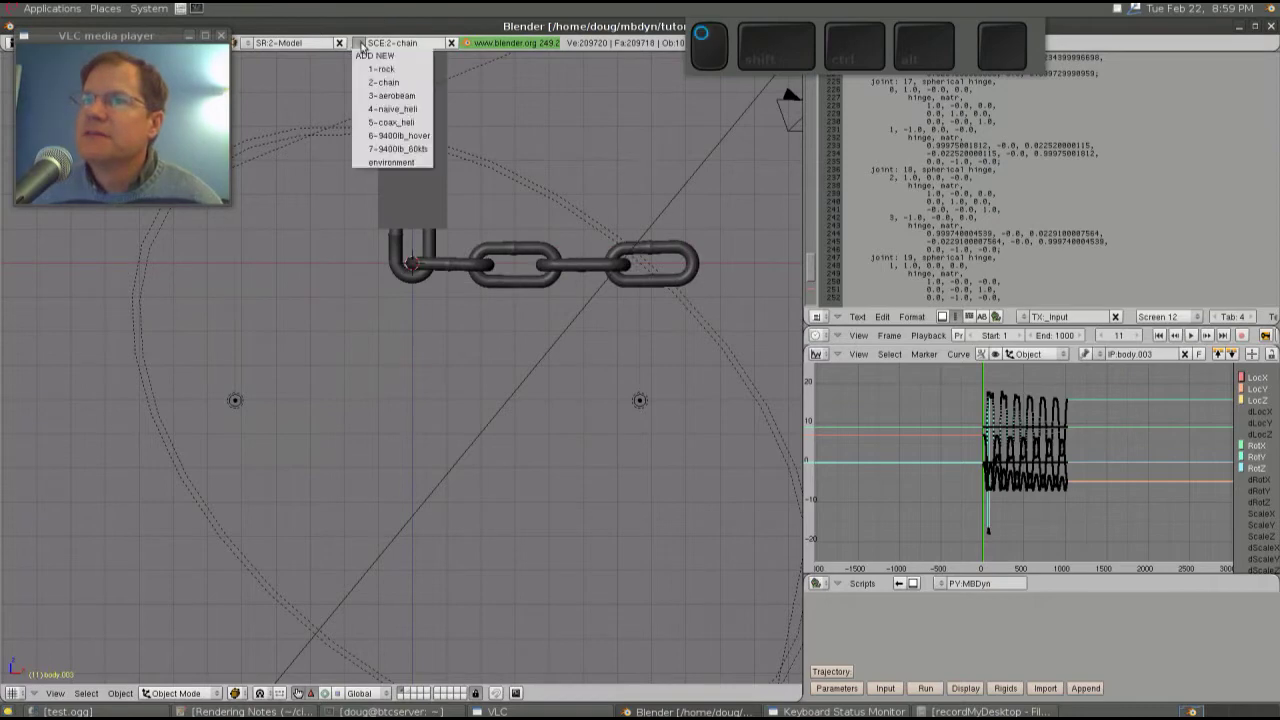
Step: Switch to the 3-aerobeam scene, view it through the camera, and select beam segments near the hub
click(385, 95)
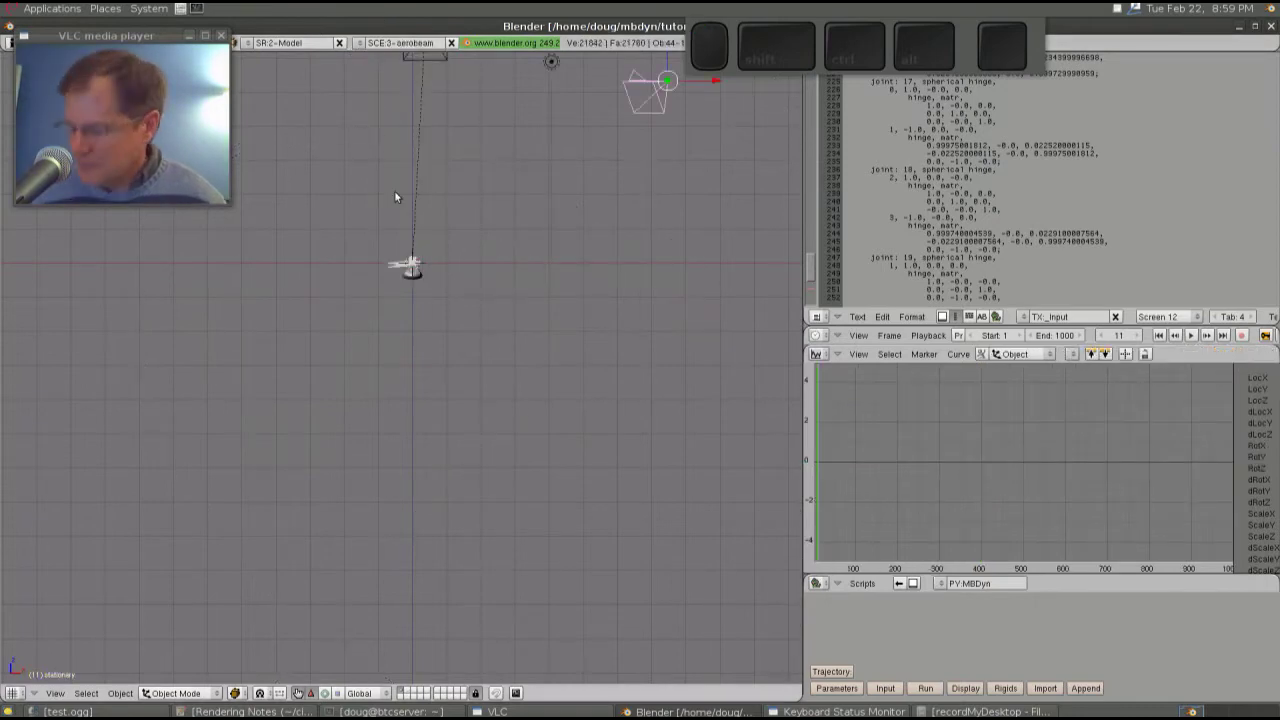
key(KP_0)
middle_drag(347, 500, 179, 613)
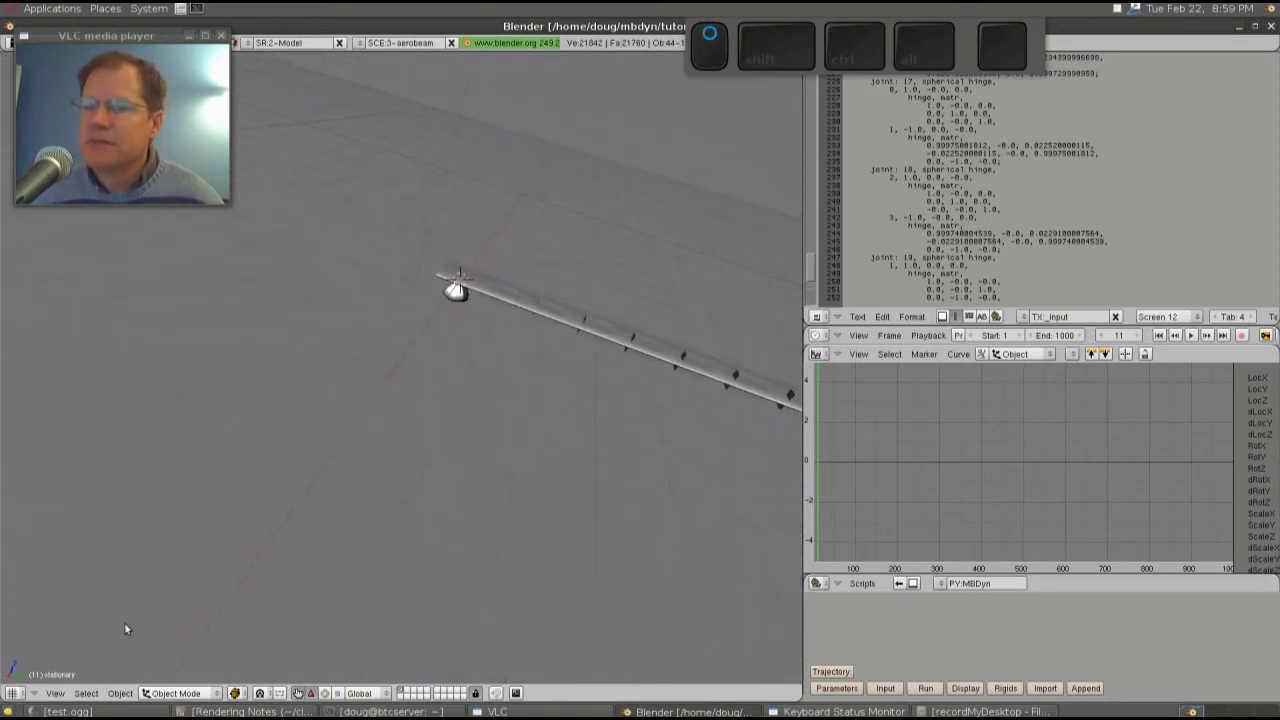
middle_drag(404, 530, 309, 540)
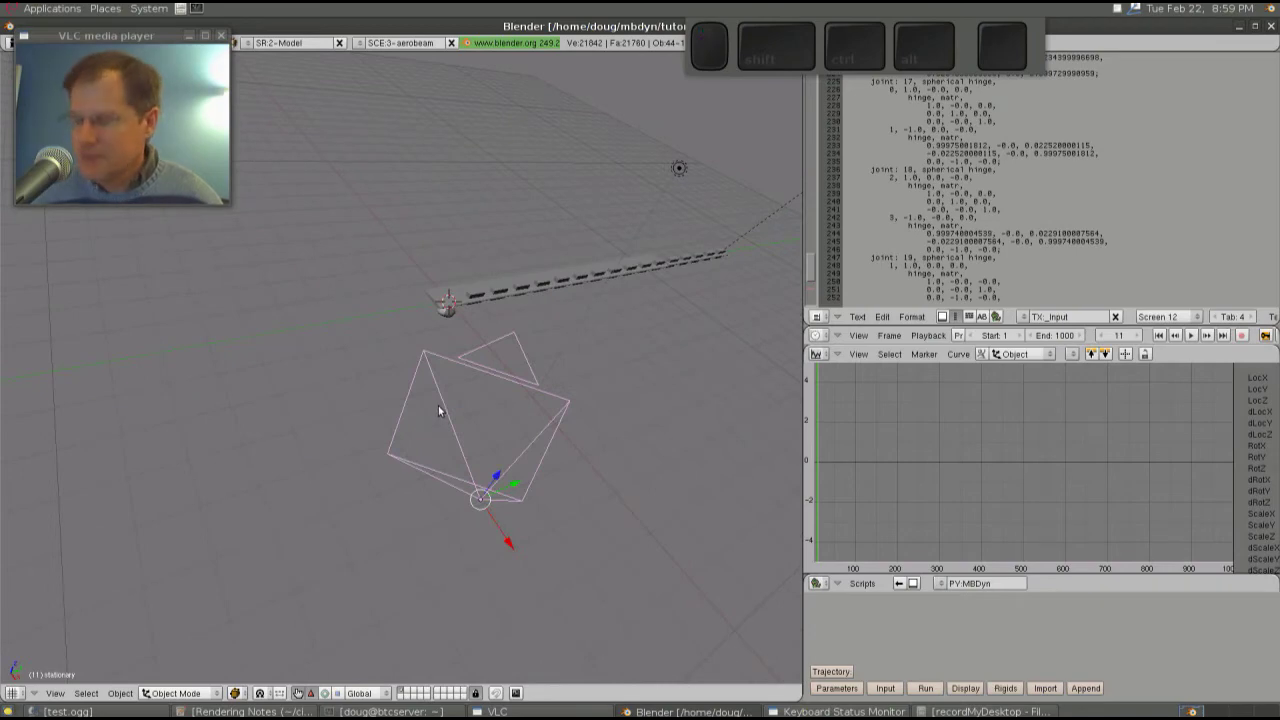
key(ctrl+KP_0)
scroll(438, 405, up, 2)
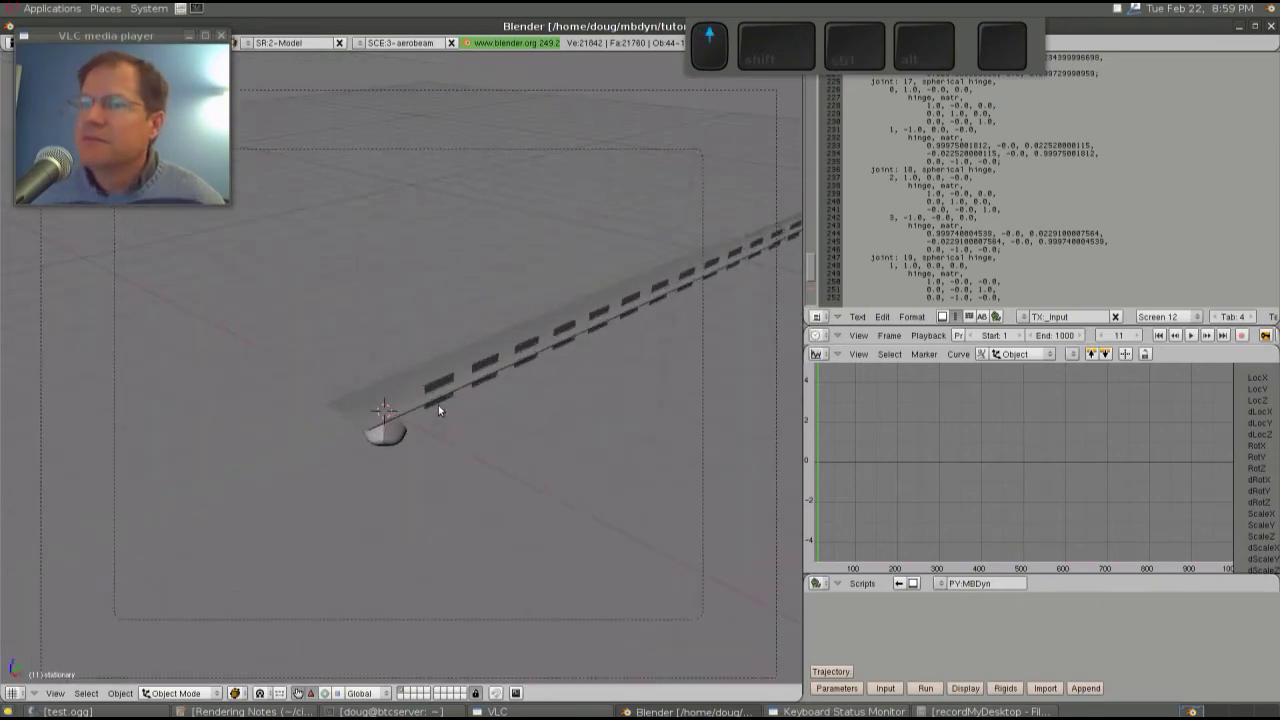
right_click(433, 378)
right_click(468, 371)
Step: Select the beam segments and base object, and add a 3-node beam element
right_click(525, 343)
right_click(462, 383)
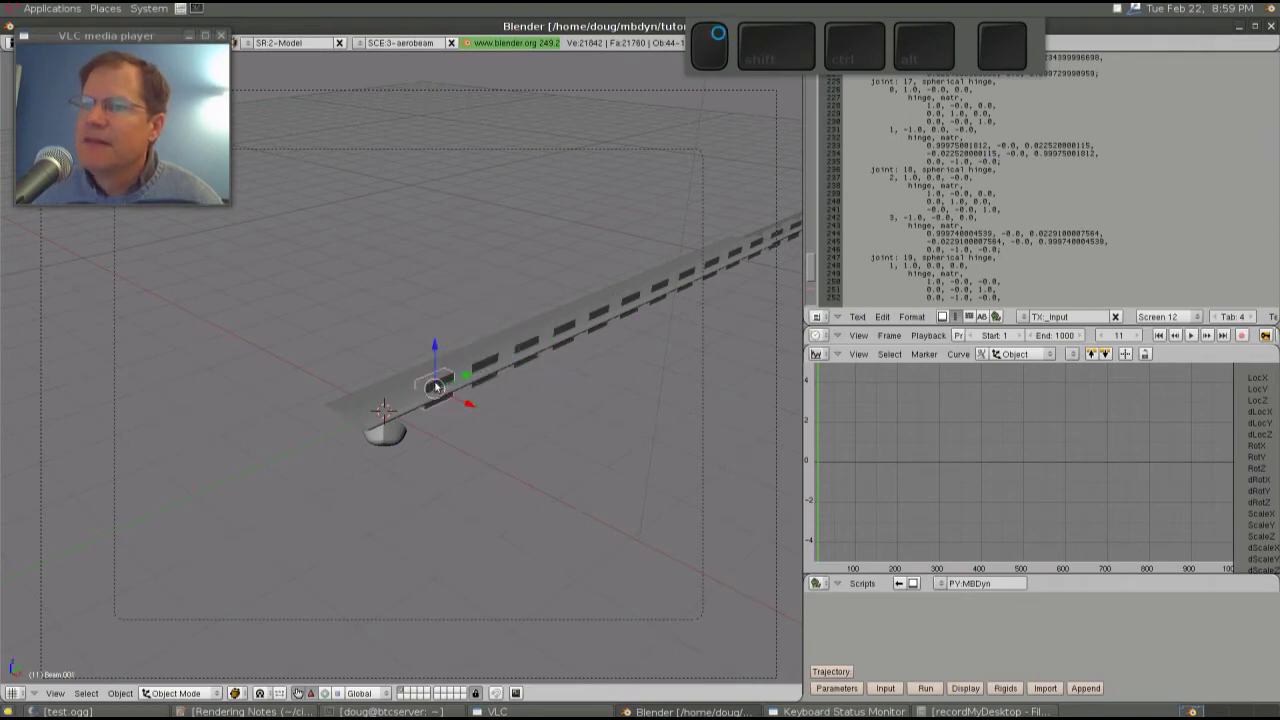
right_click(388, 448)
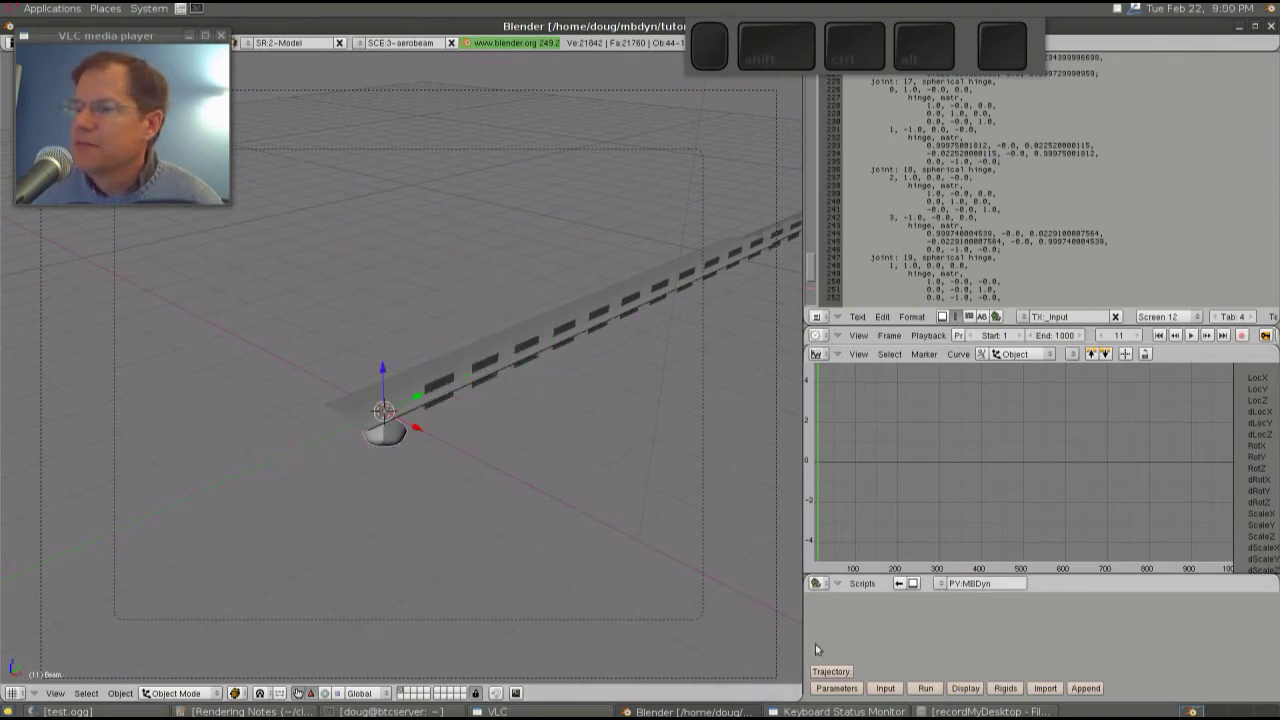
click(862, 636)
mouse_move(866, 624)
mouse_move(933, 638)
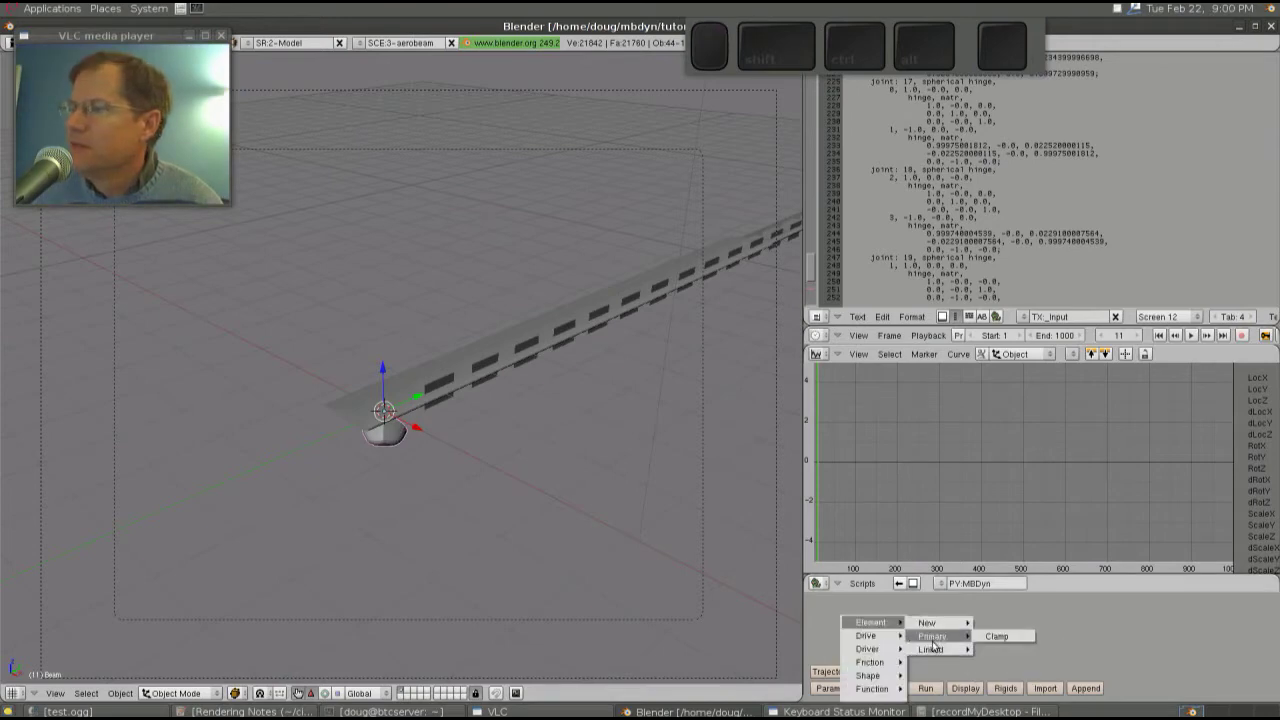
click(998, 665)
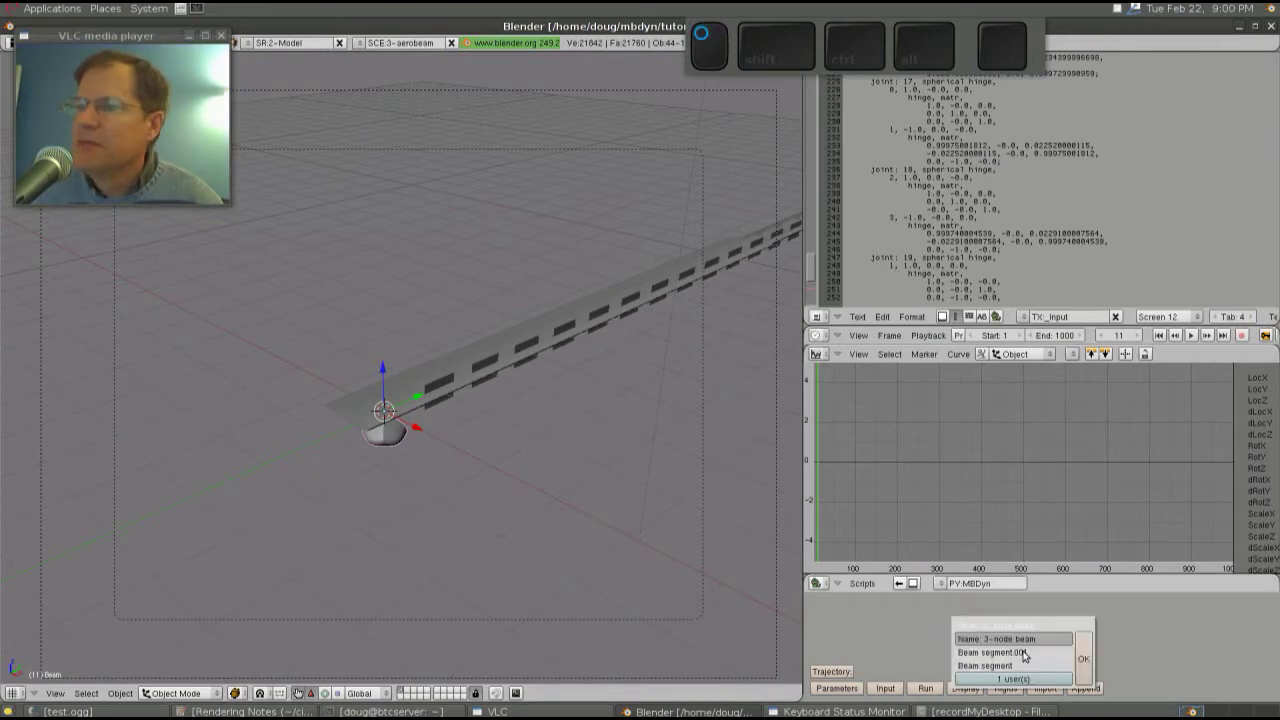
click(1084, 659)
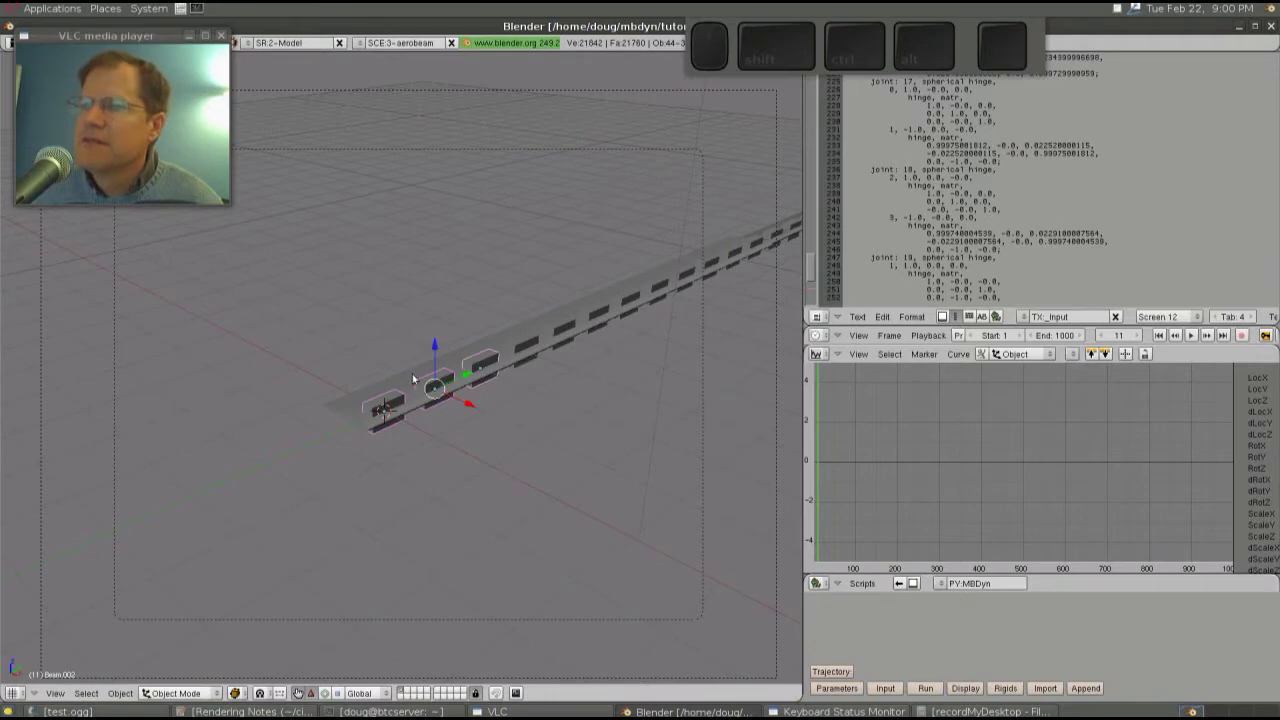
Step: Select beam nodes and add an Aerodynamic beam3 element to them
right_click(548, 326)
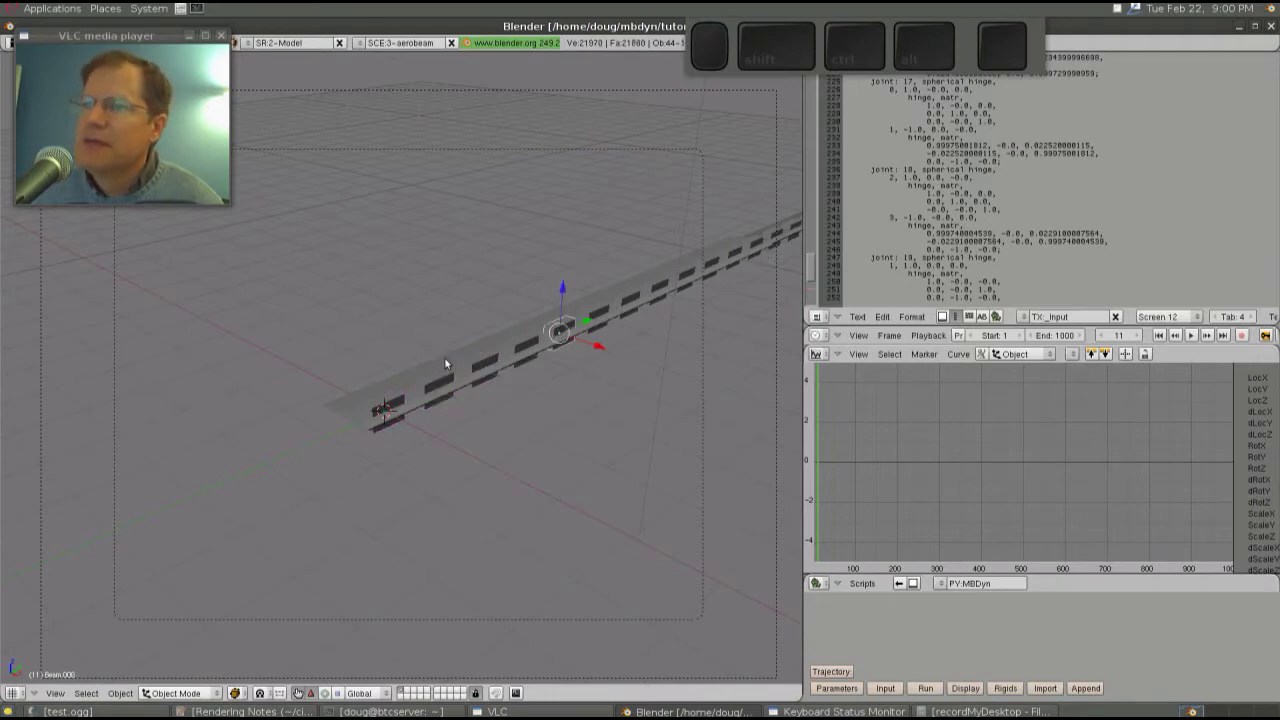
right_click(440, 388)
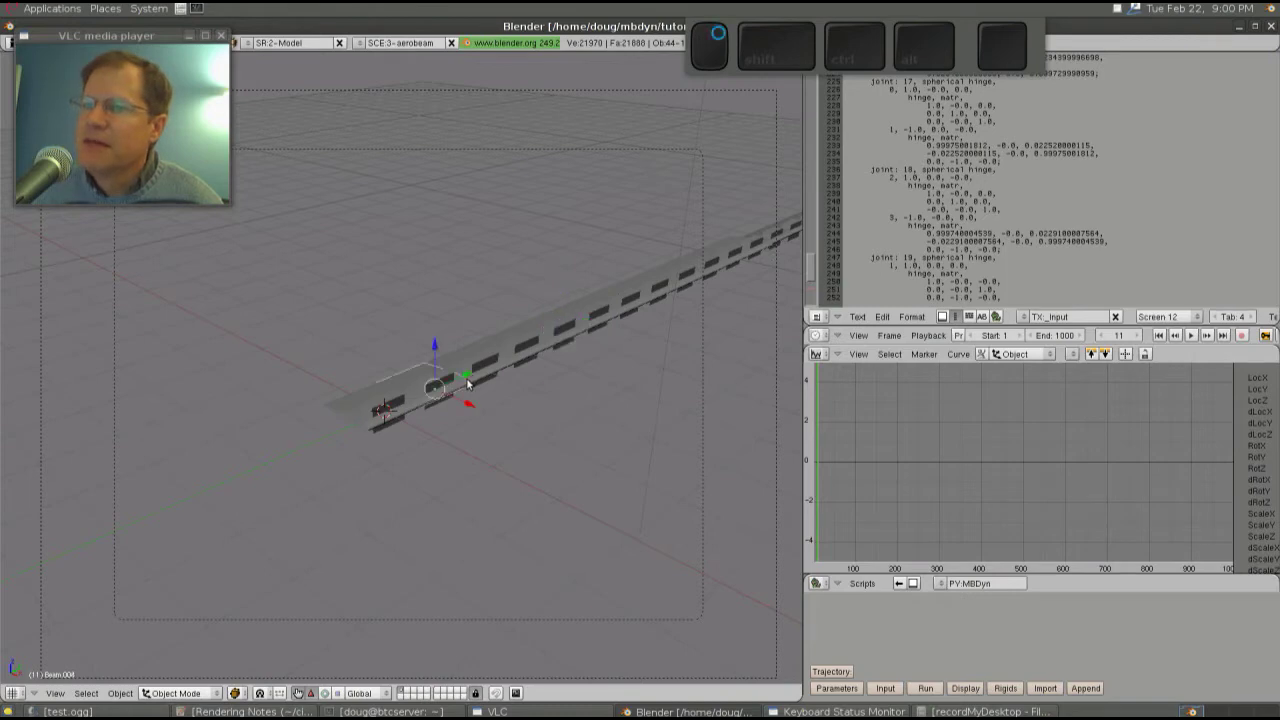
click(884, 615)
mouse_move(955, 640)
click(1044, 641)
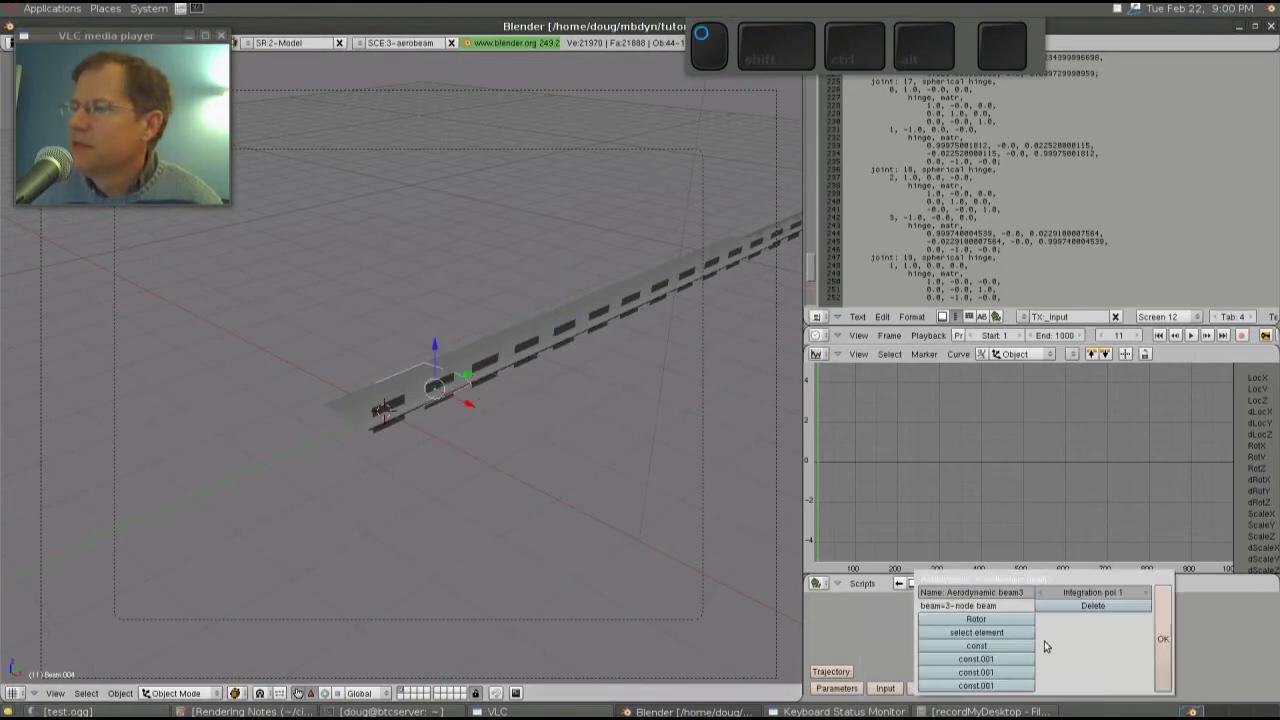
click(1164, 680)
Step: Add a Clamp element on the Beam base object and regenerate the MBDyn input text
right_click(357, 414)
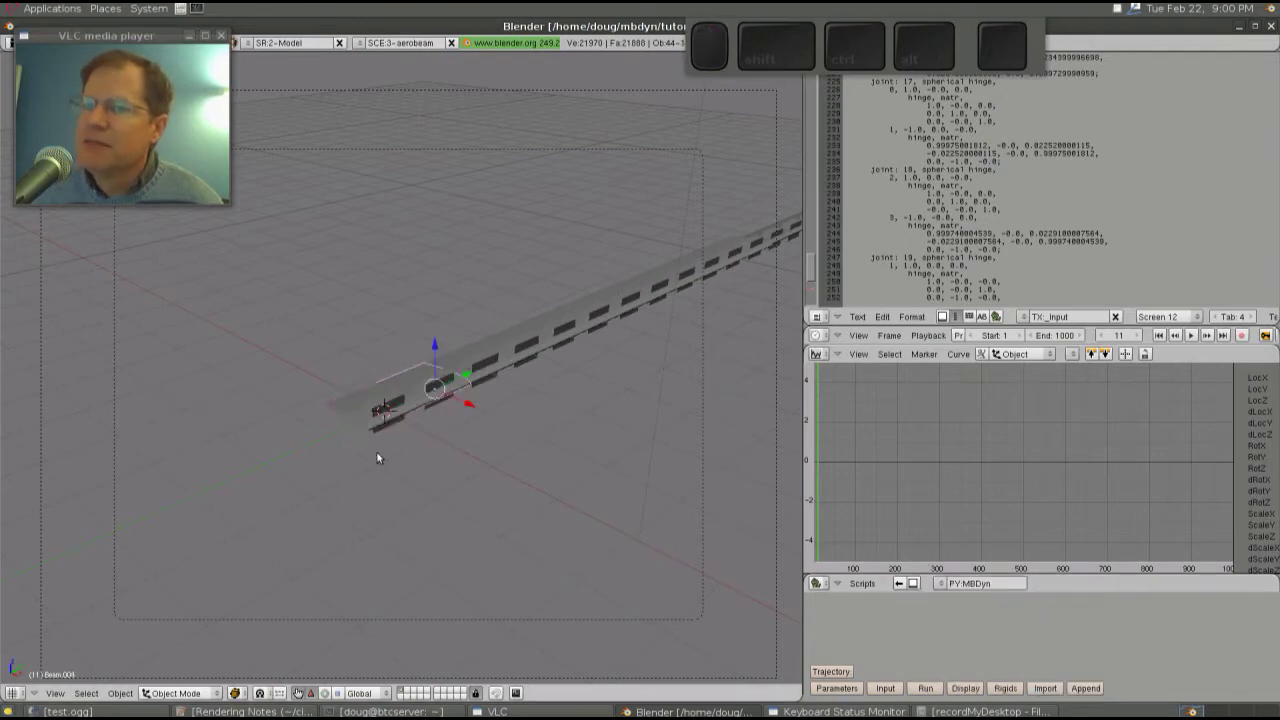
right_click(378, 402)
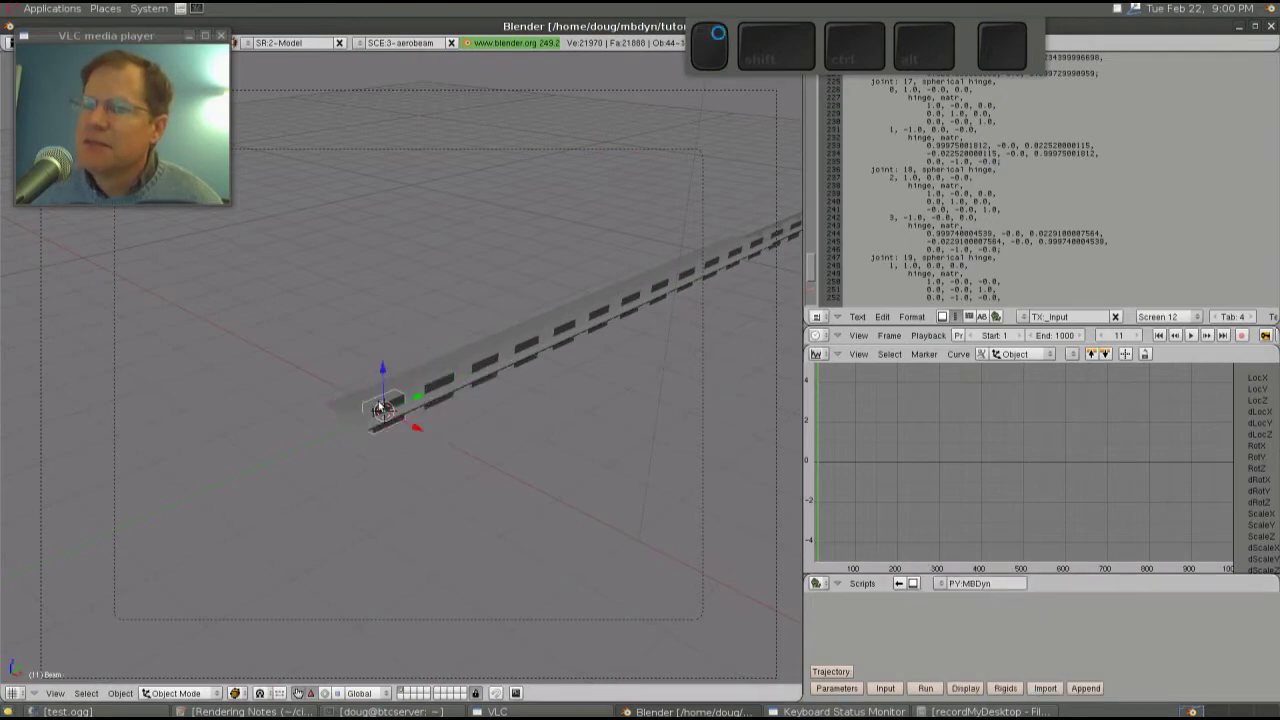
click(885, 614)
click(1013, 622)
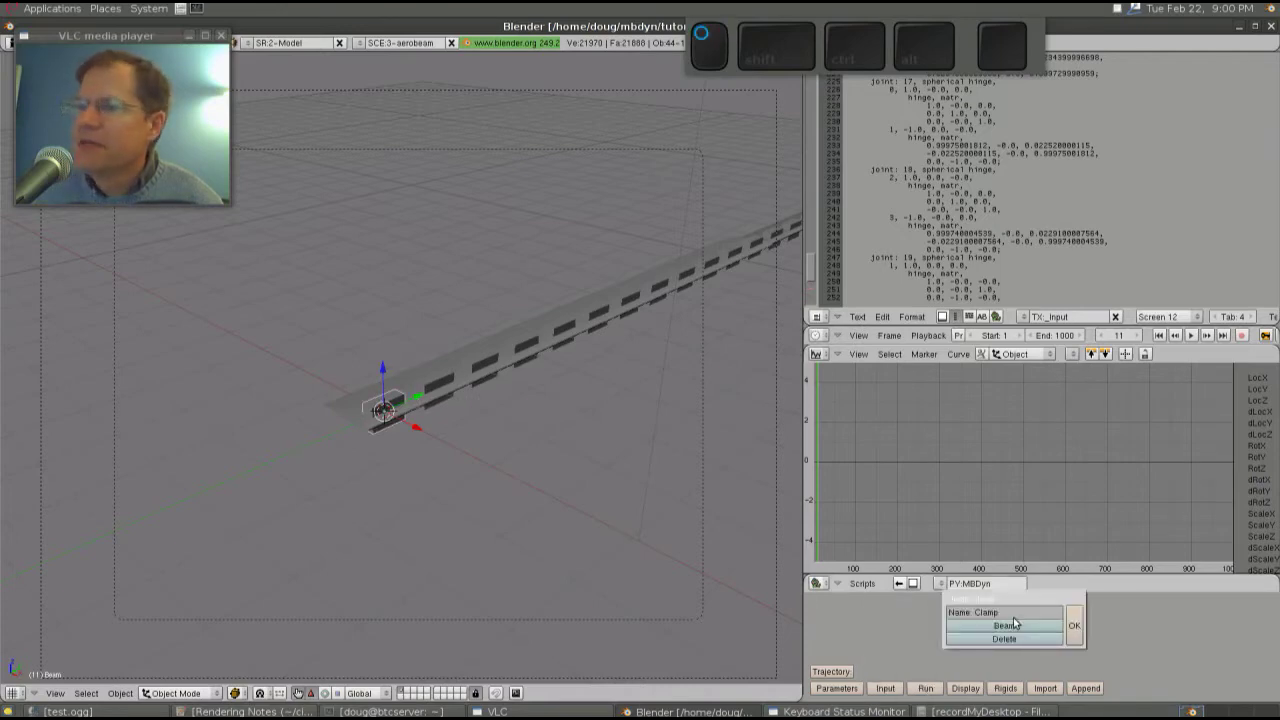
click(1073, 626)
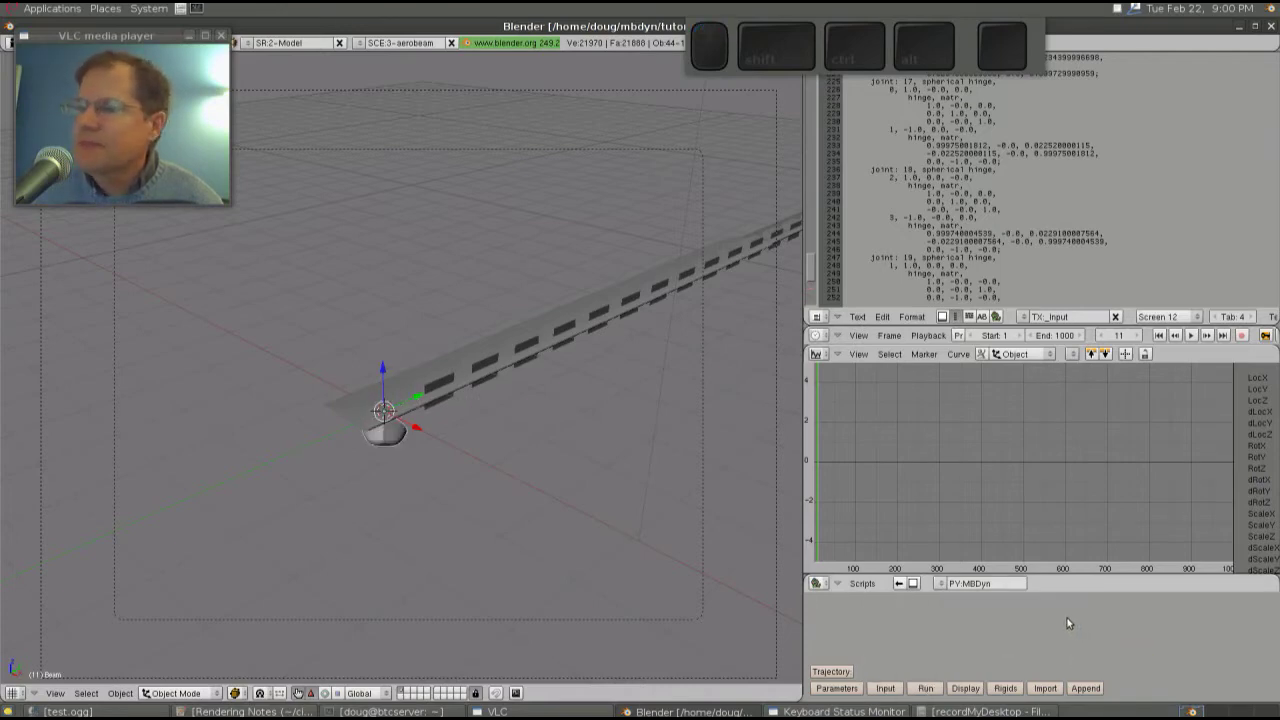
click(886, 689)
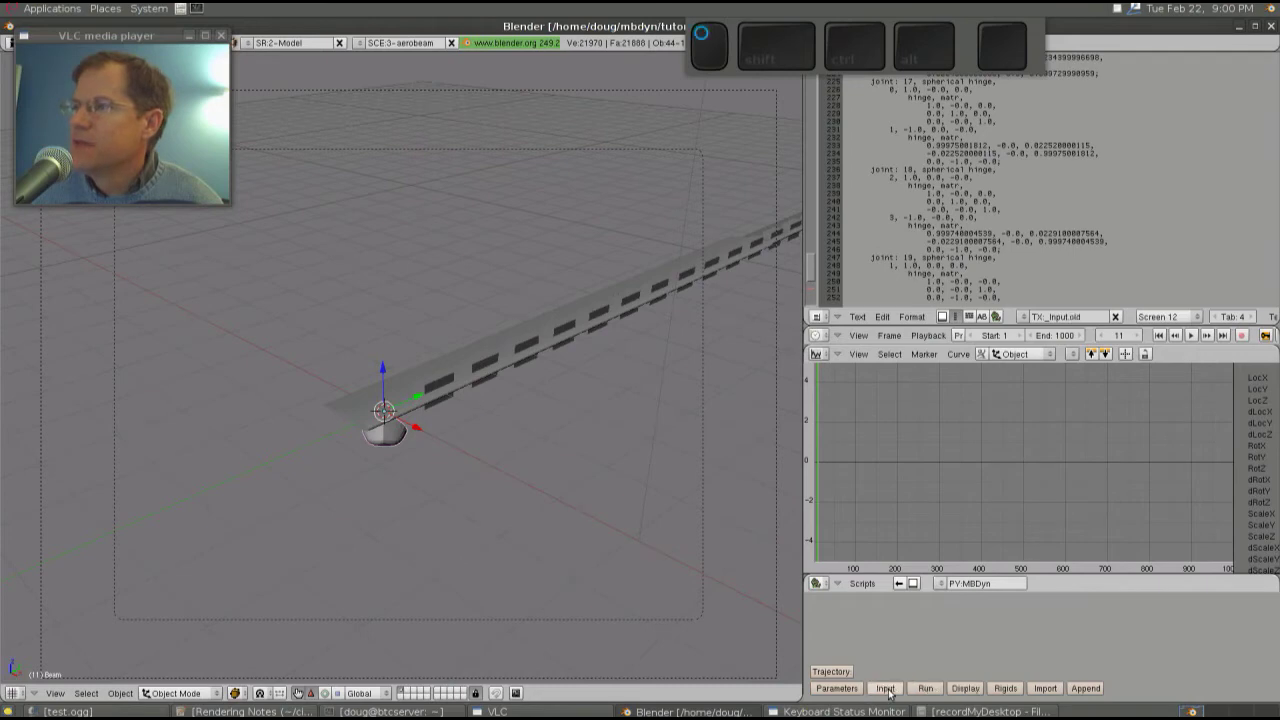
Step: Keep the new aerobeam TX_Input, run the MBDyn simulation, and select first segment Beam.001
click(1116, 317)
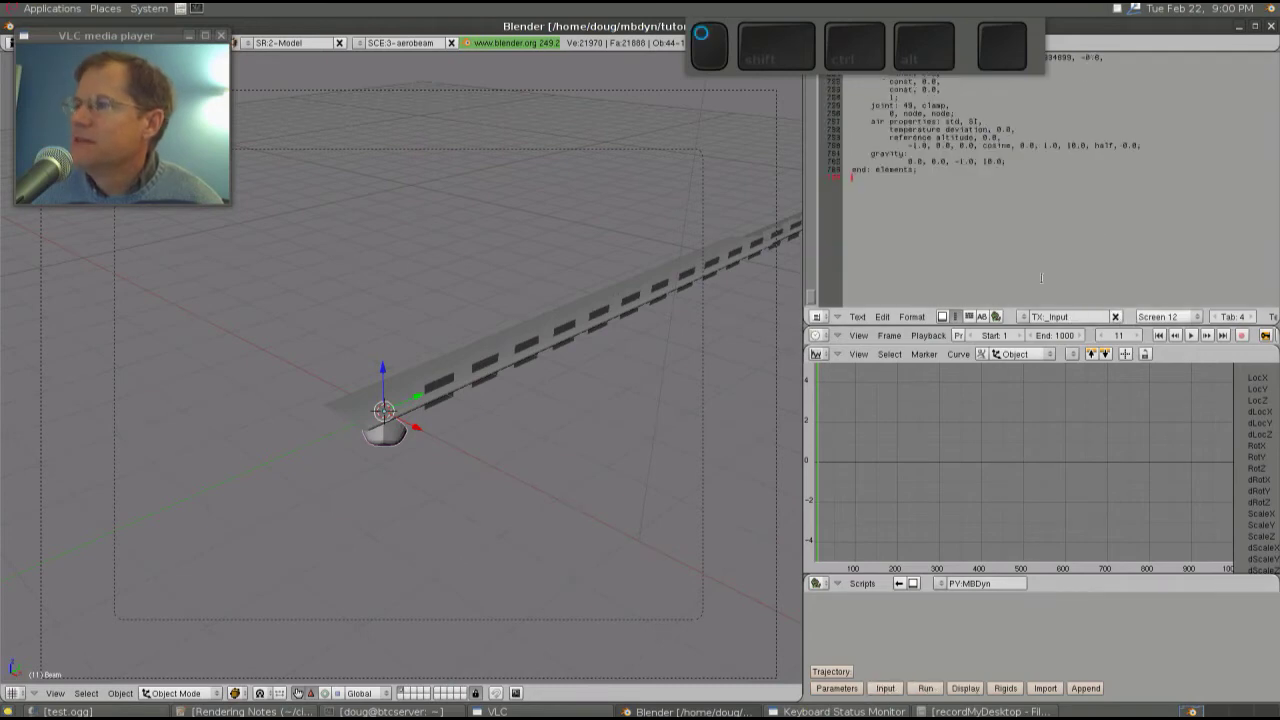
scroll(1009, 268, up, 5)
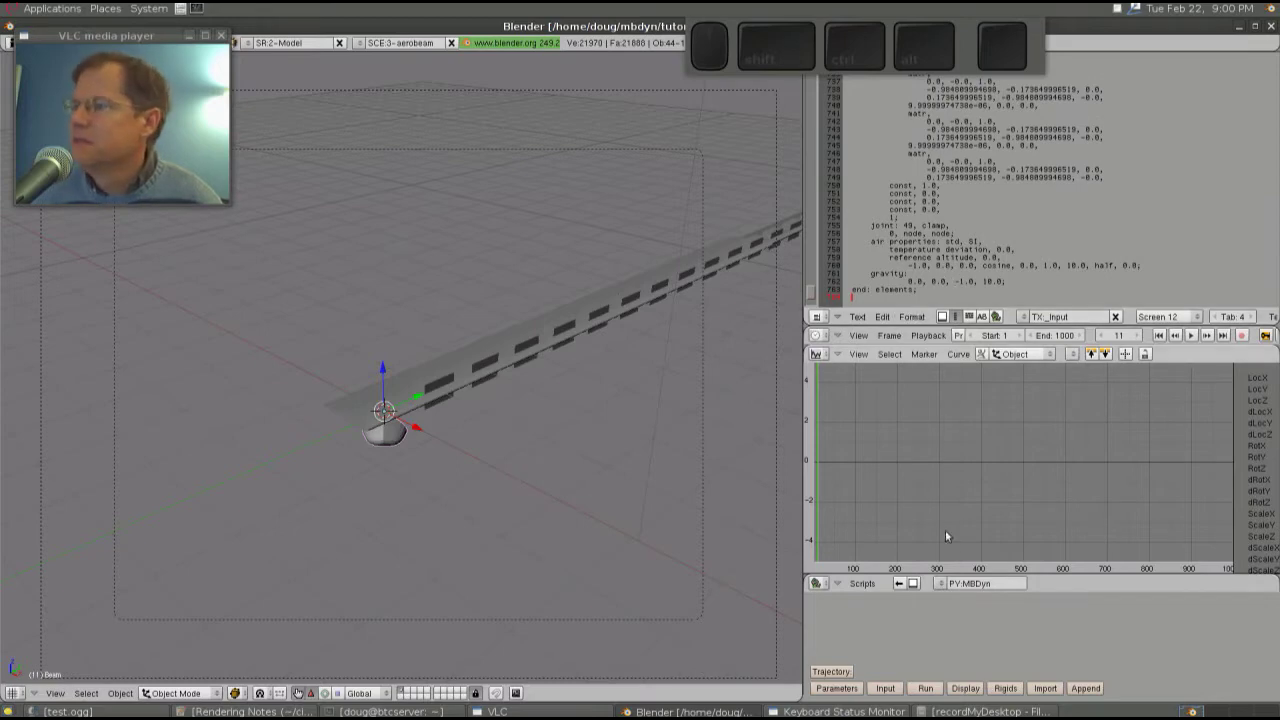
click(929, 688)
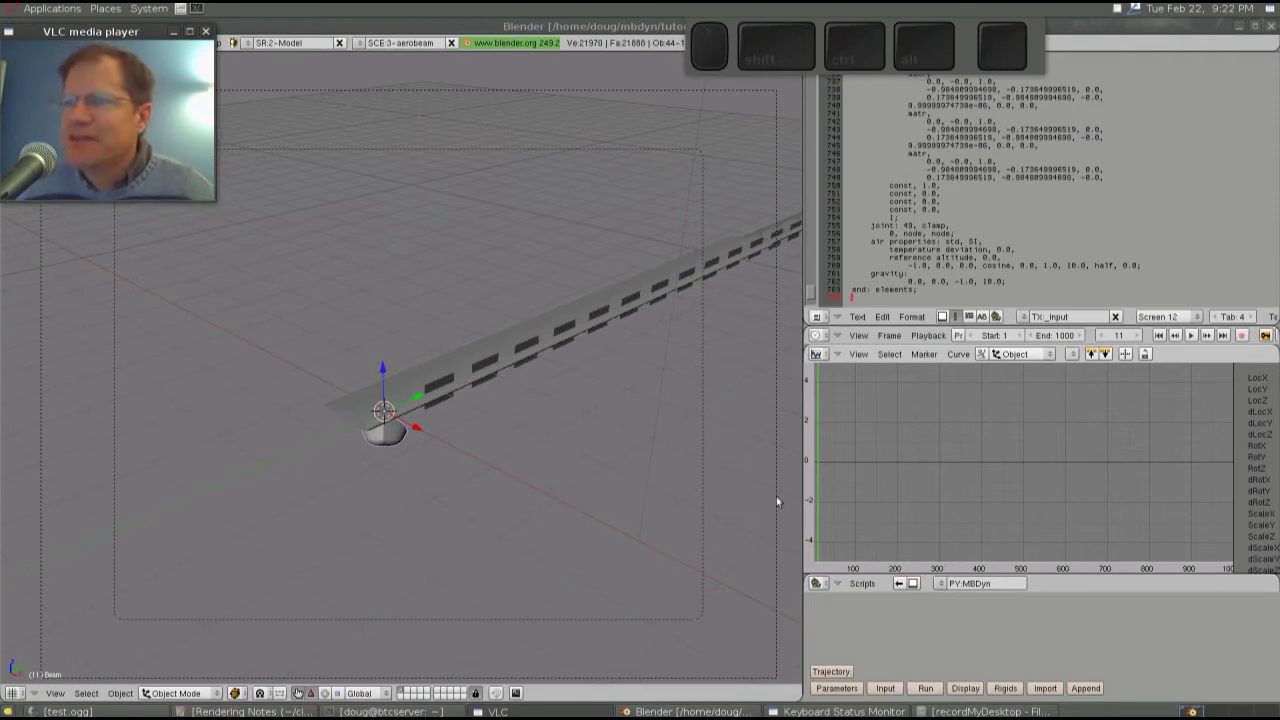
right_click(449, 380)
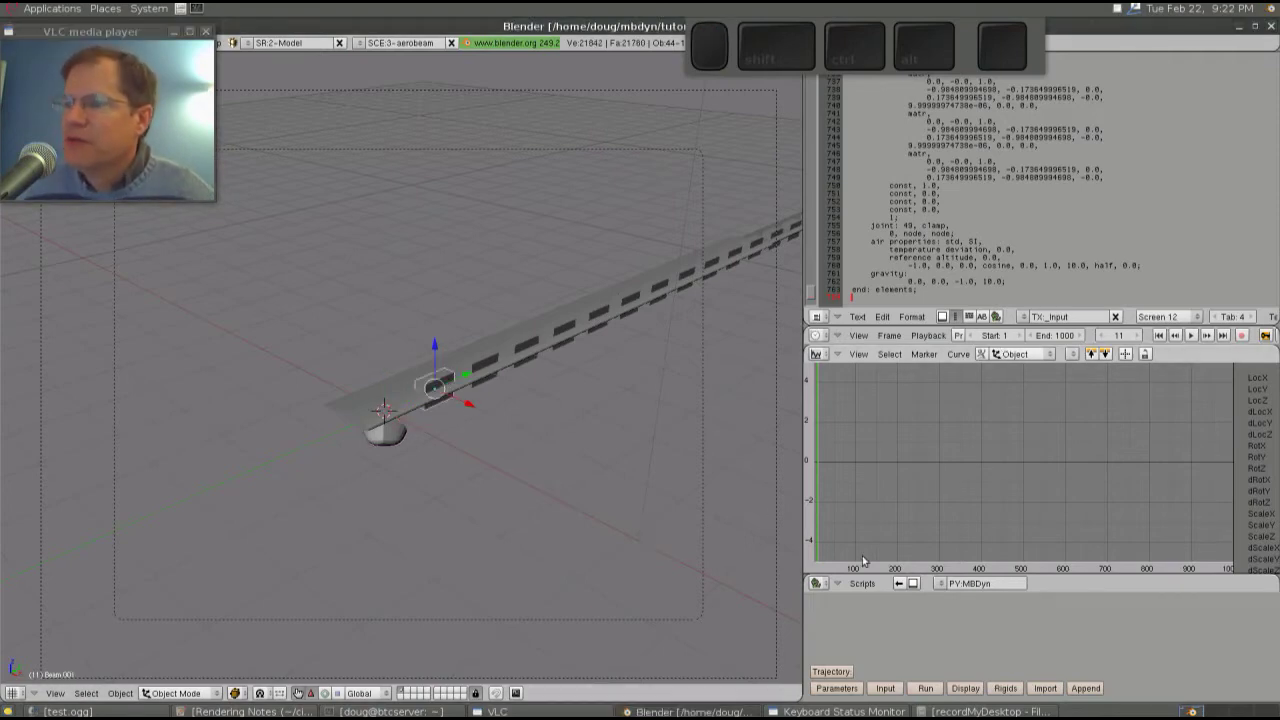
Step: Load the MBDyn results onto Beam.001 with the Display script and play the bending animation
click(968, 688)
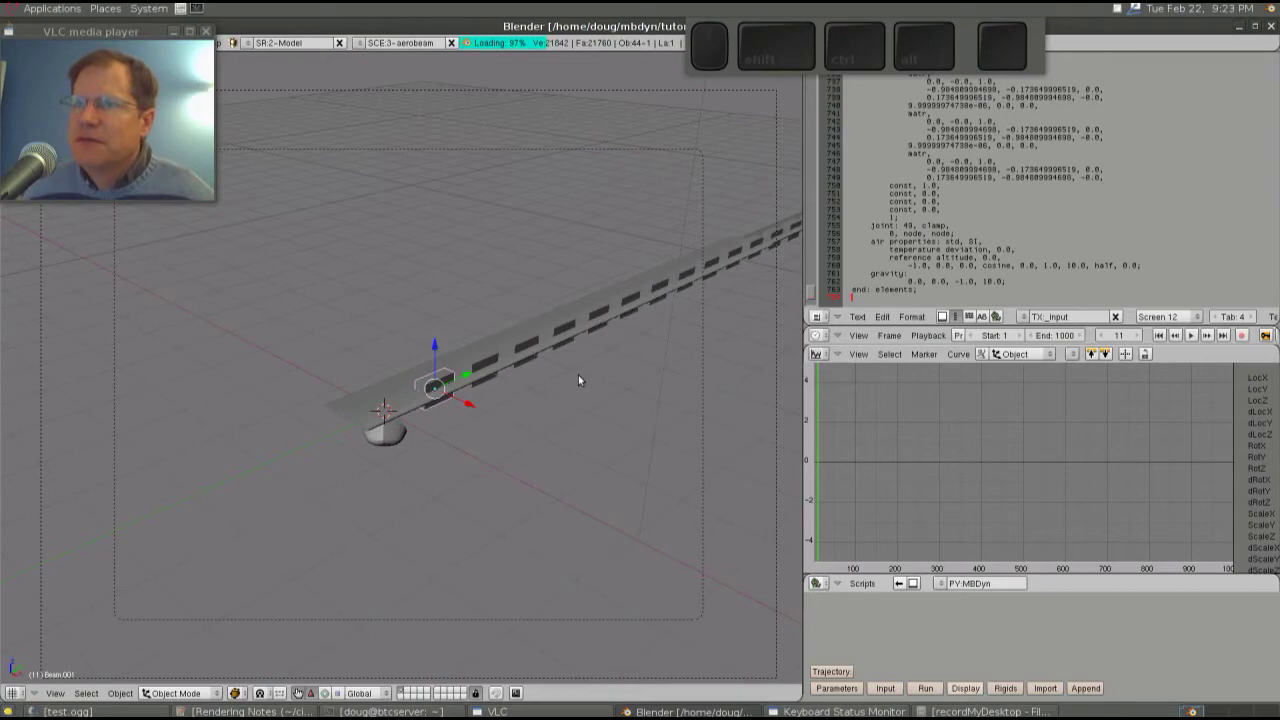
key(alt+a)
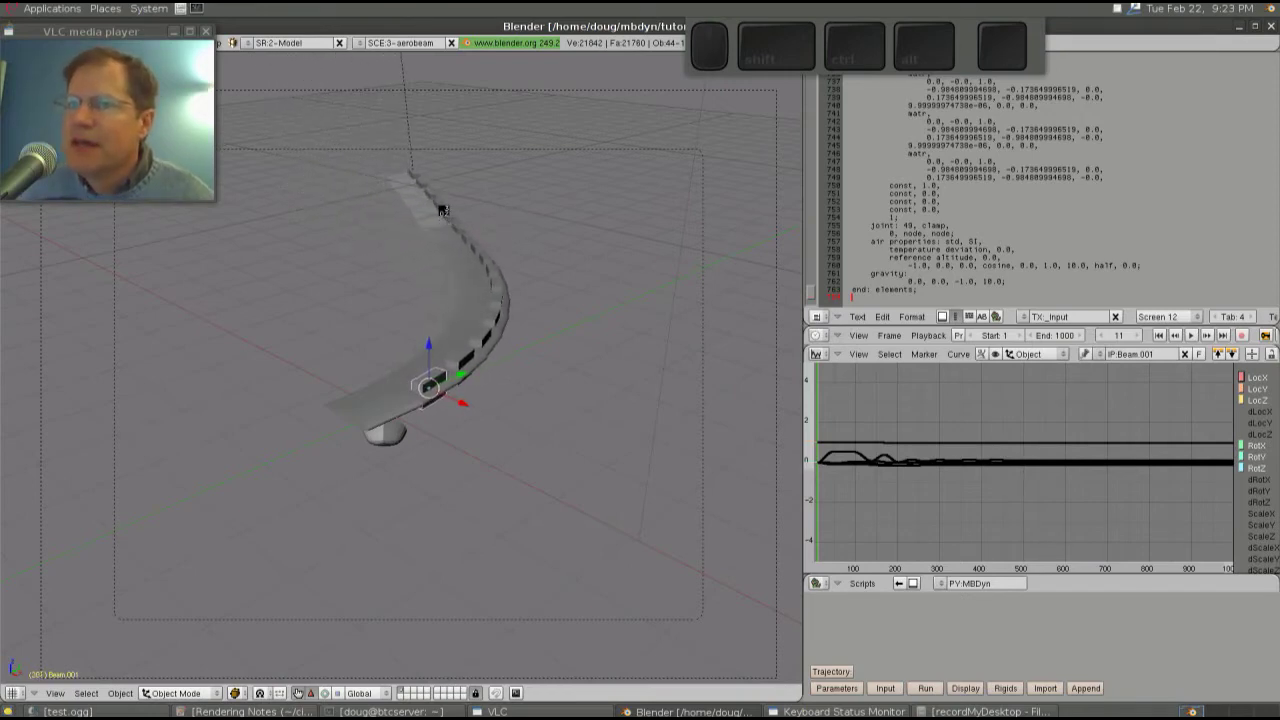
Step: Stop playback and frame the aerobeam in a front perspective view
key(Escape)
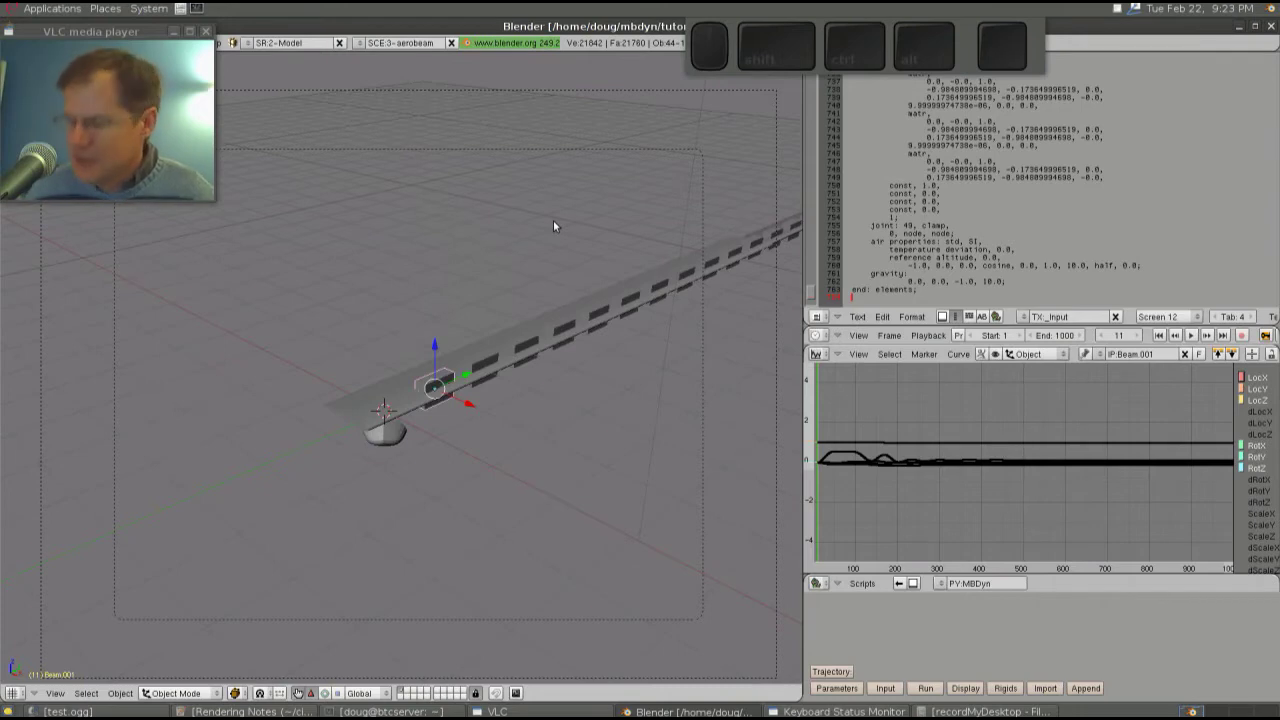
key(KP_1)
key(KP_5)
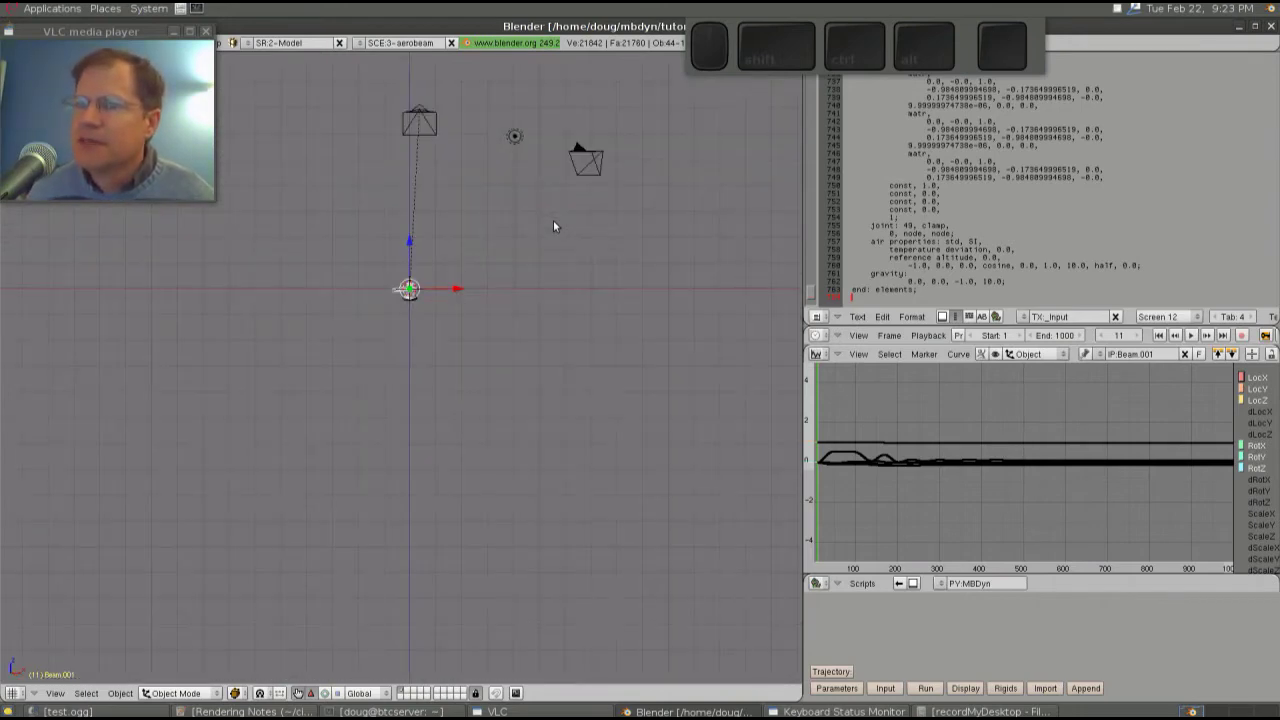
key(KP_5)
alt+shift+drag(432, 252, 796, 533)
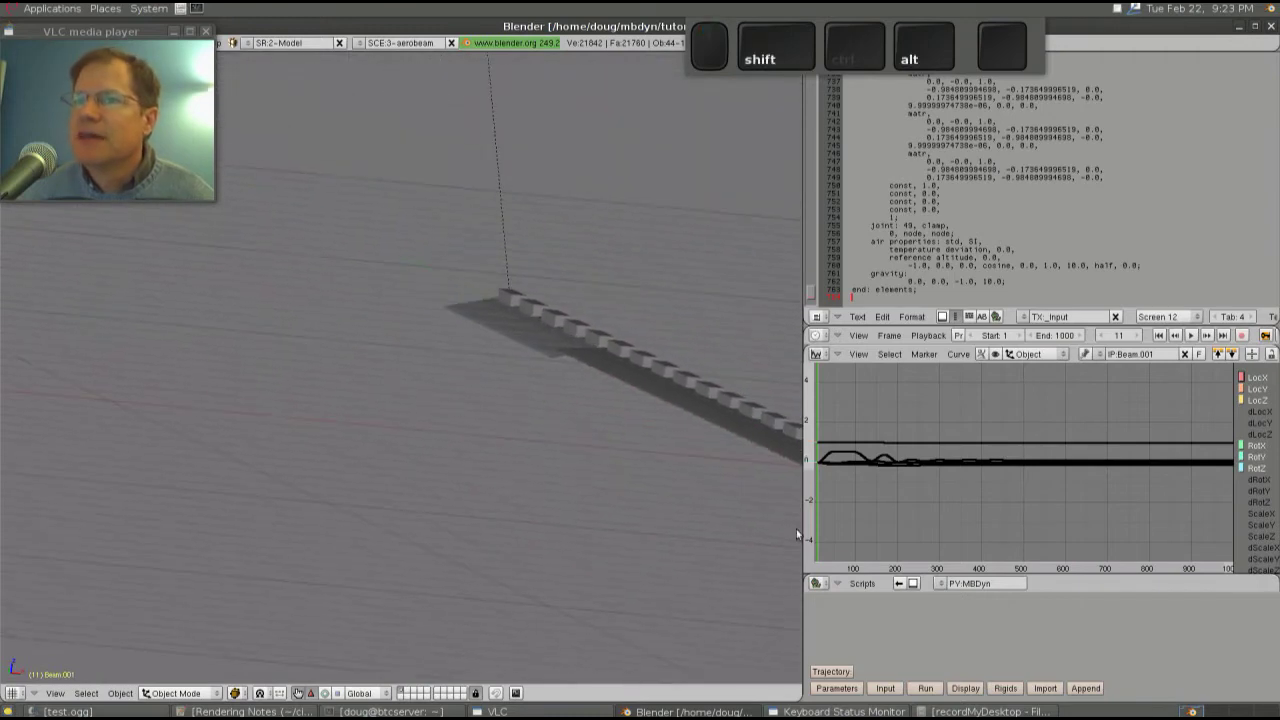
scroll(524, 388, down, 2)
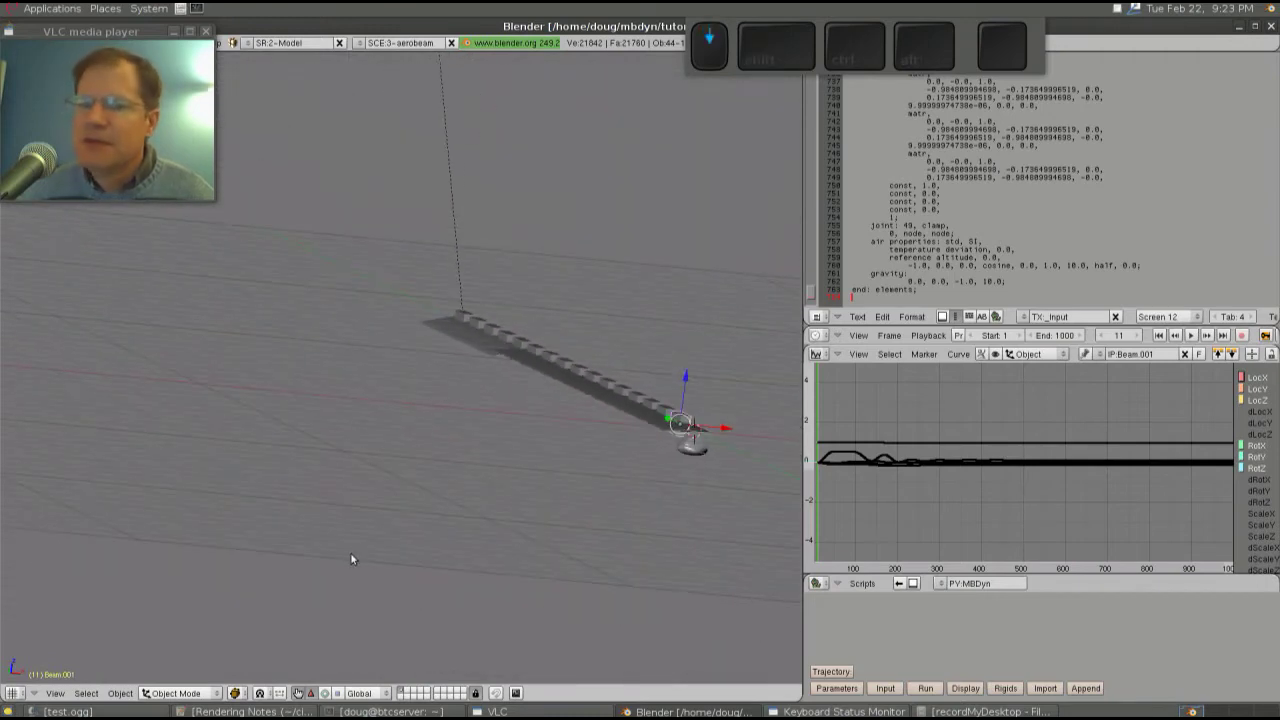
Step: Look through the tip camera and replay the bending animation, ending at the start frame
click(55, 692)
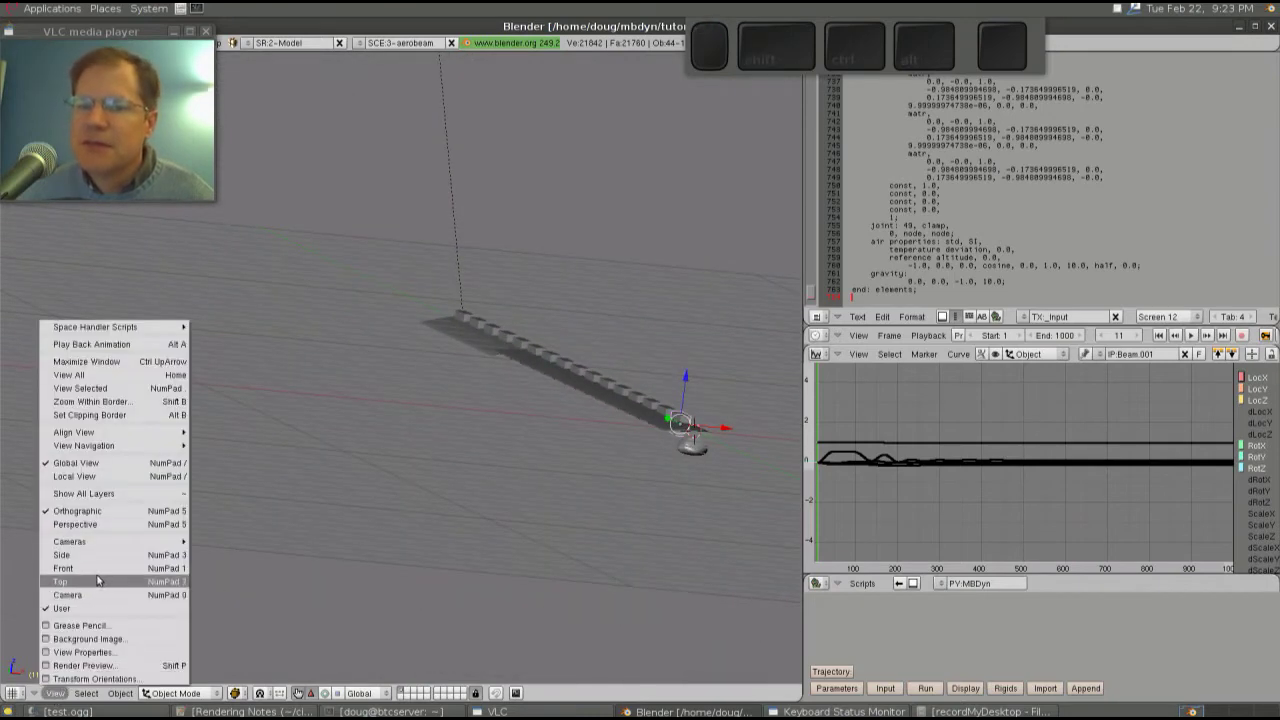
mouse_move(104, 544)
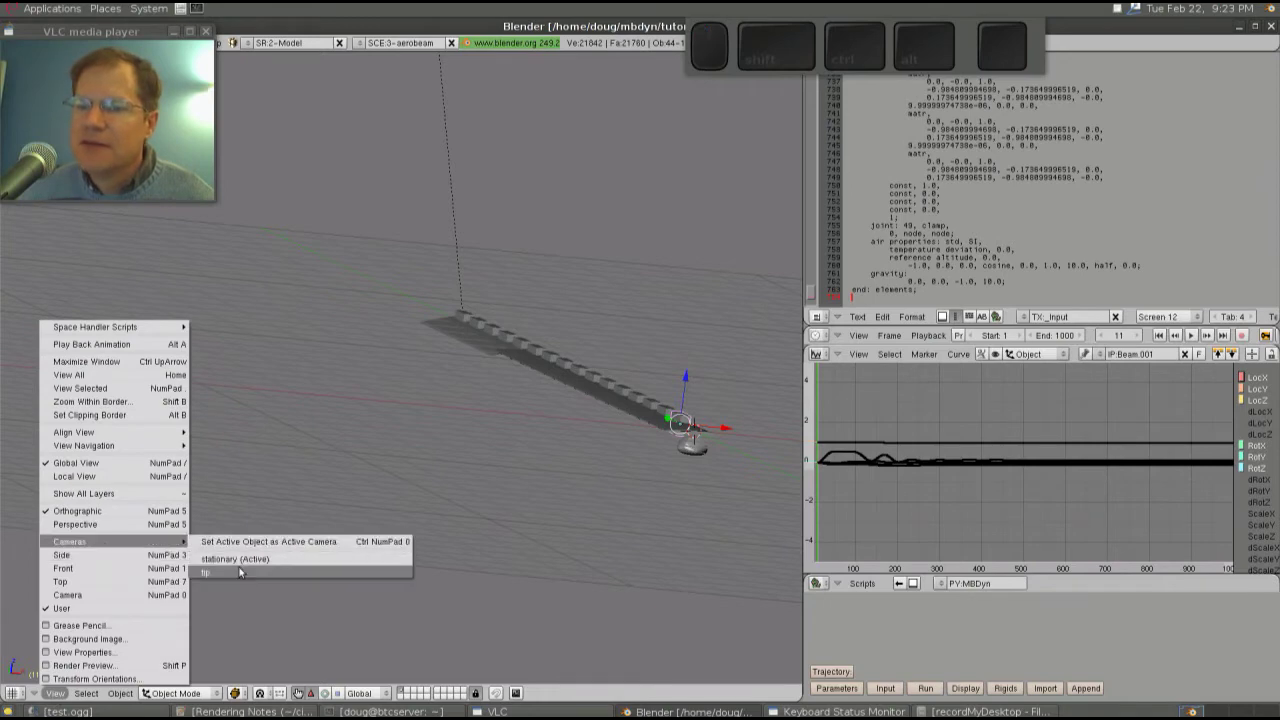
click(239, 566)
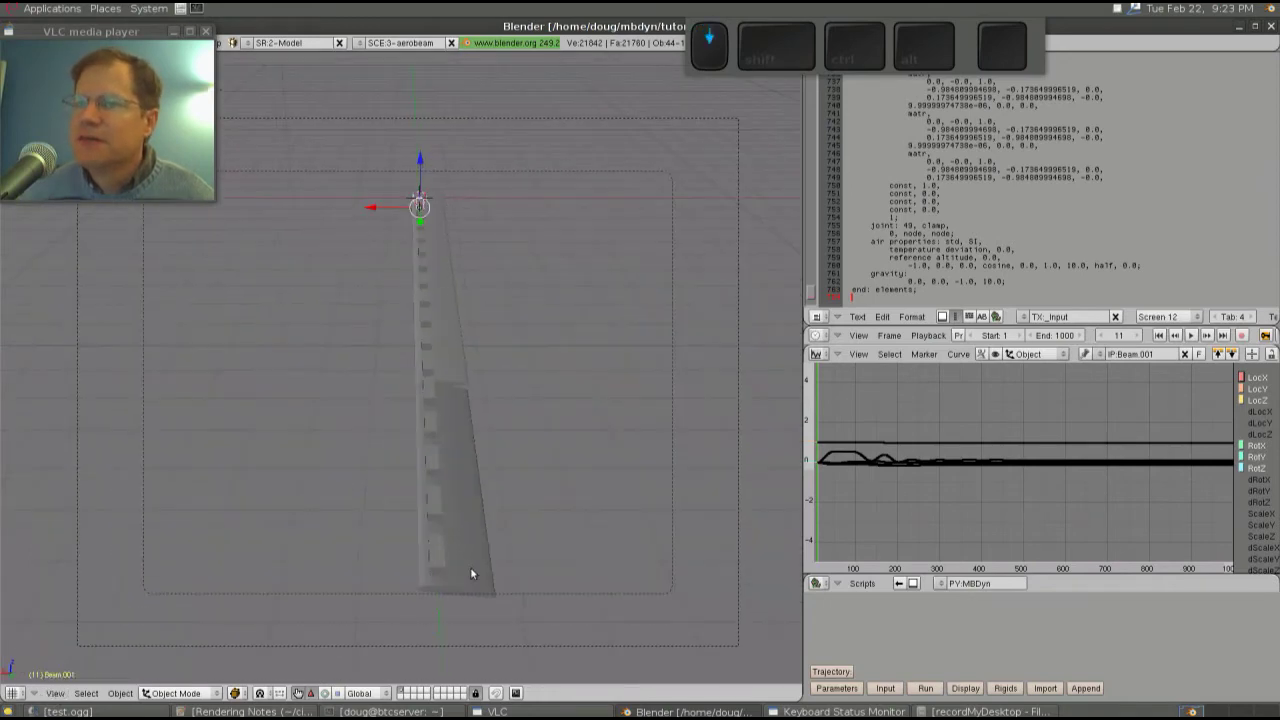
key(alt+a)
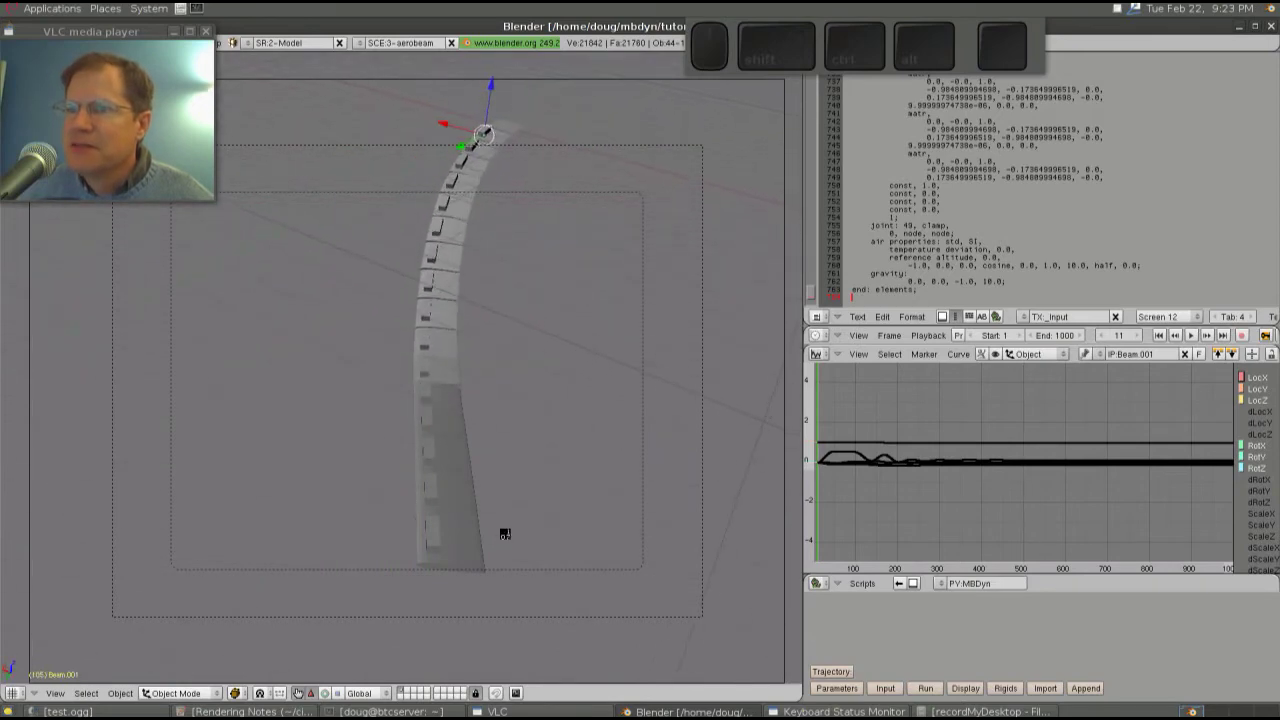
key(Escape)
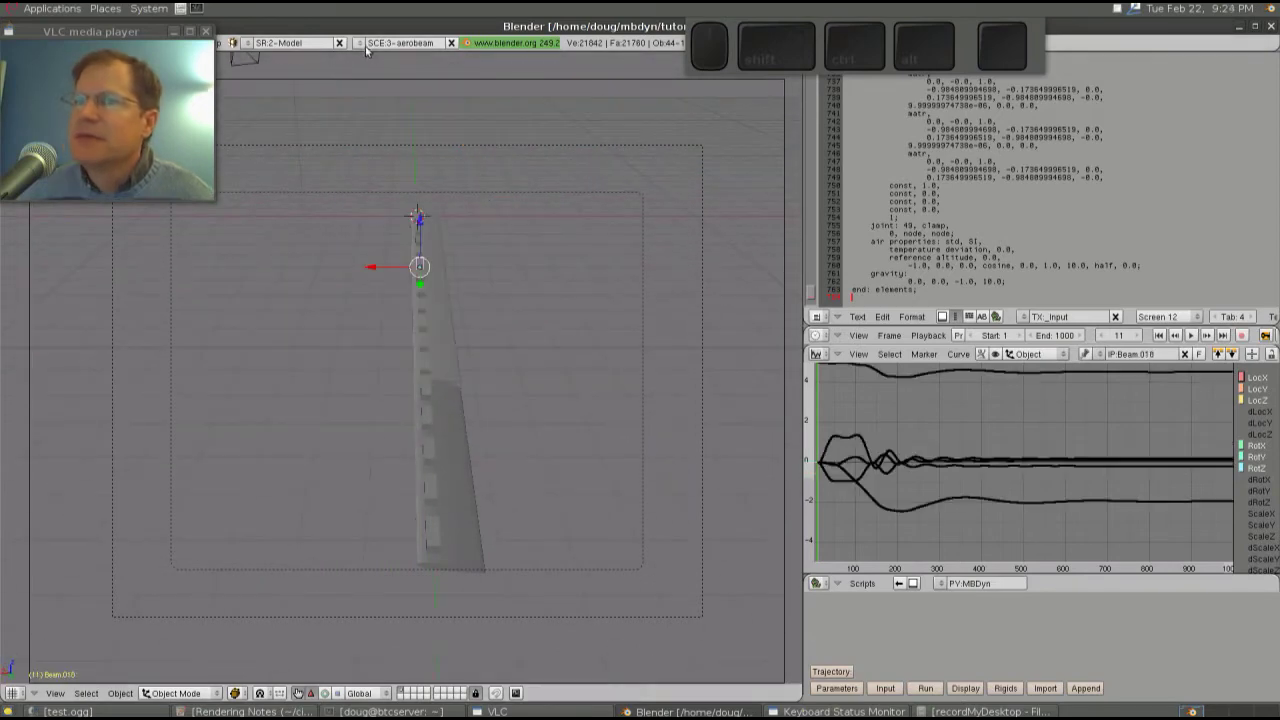
Step: Switch to the 4-naive_heli scene, set Textured draw type, and zoom in on the helicopter
click(361, 44)
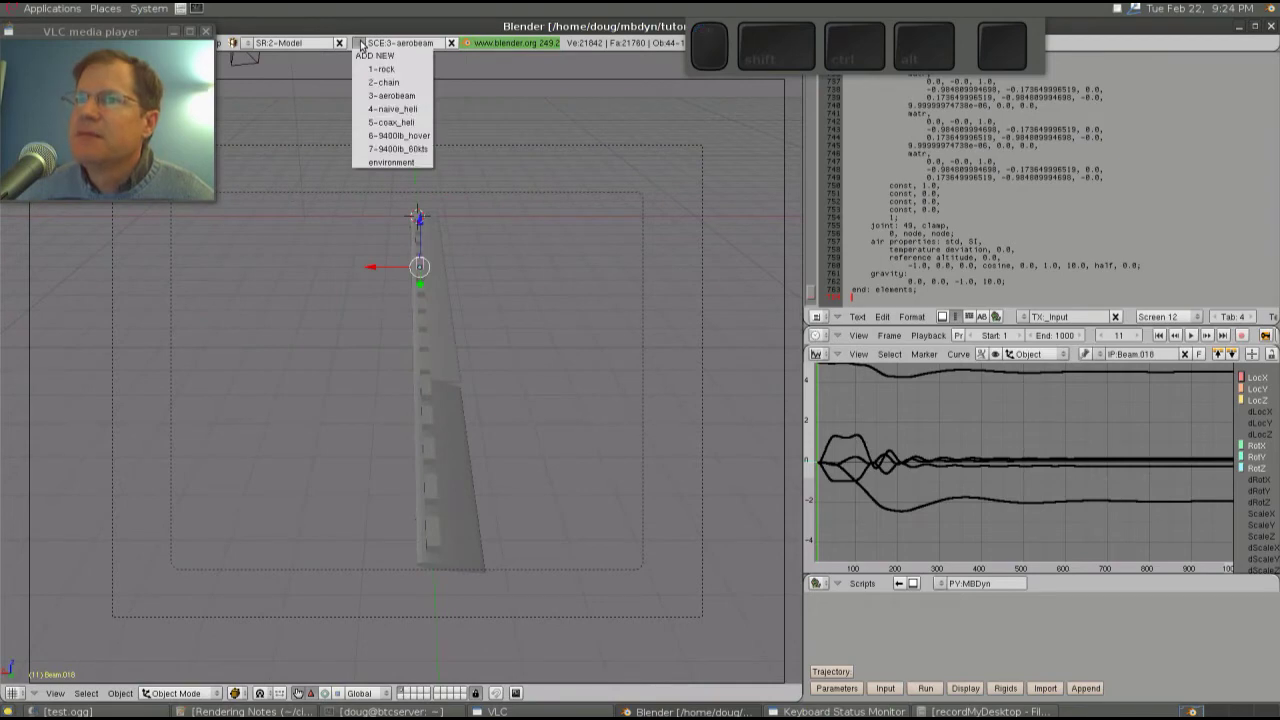
click(402, 108)
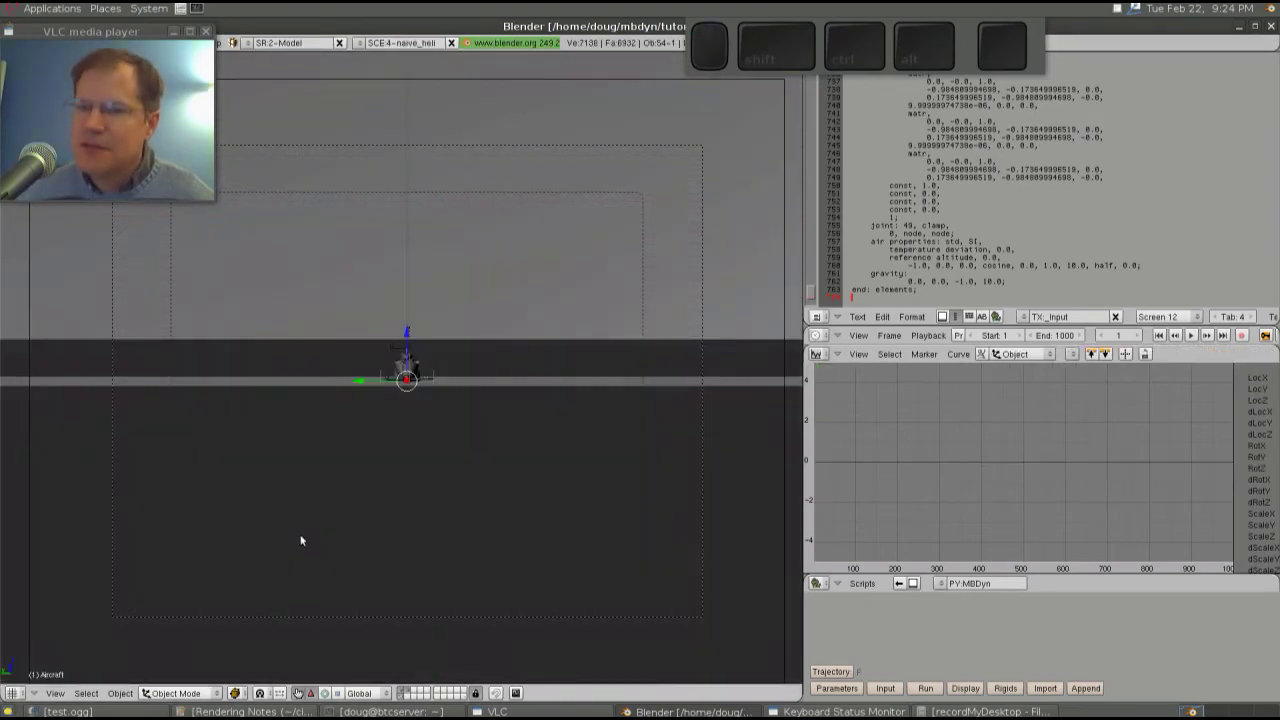
click(236, 694)
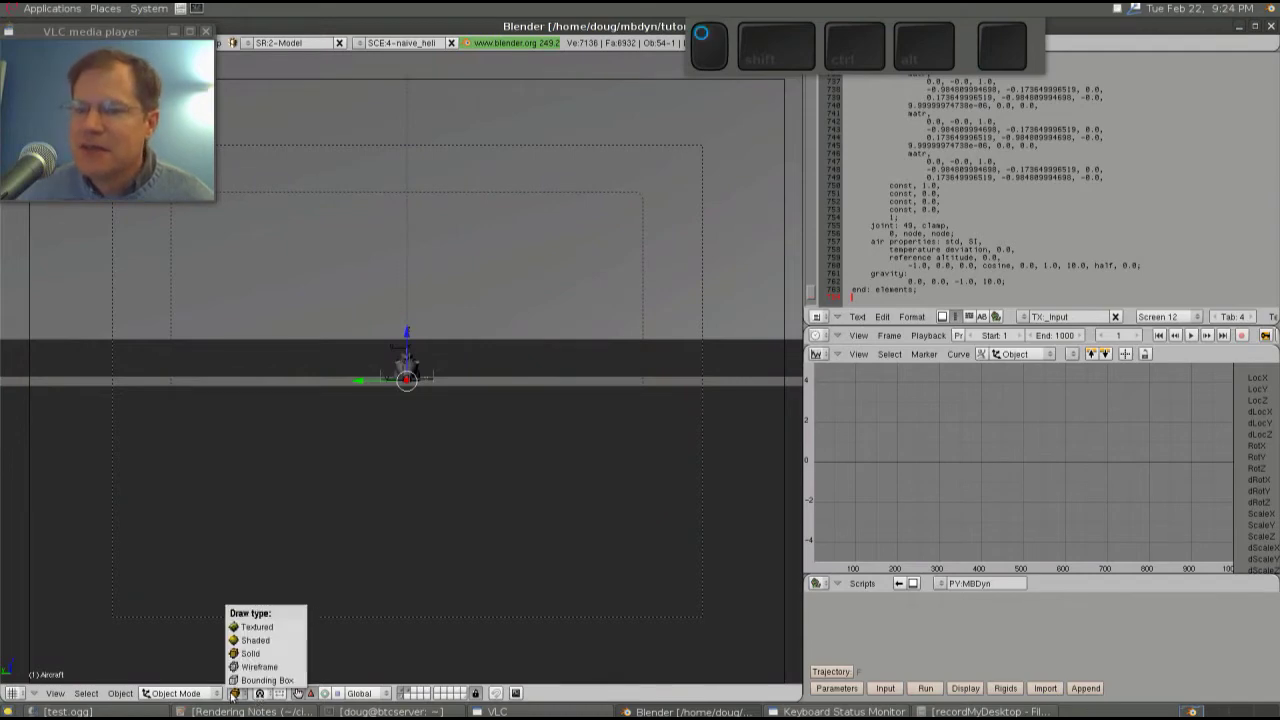
click(256, 628)
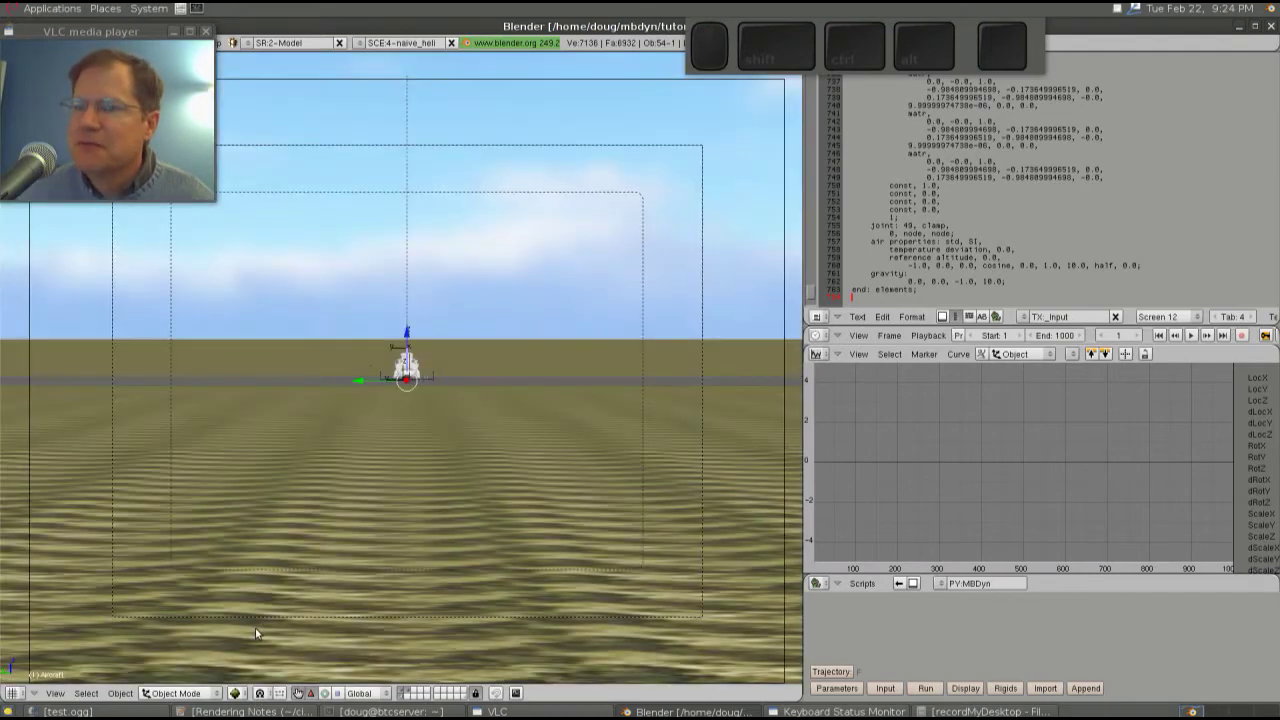
scroll(344, 476, up, 1)
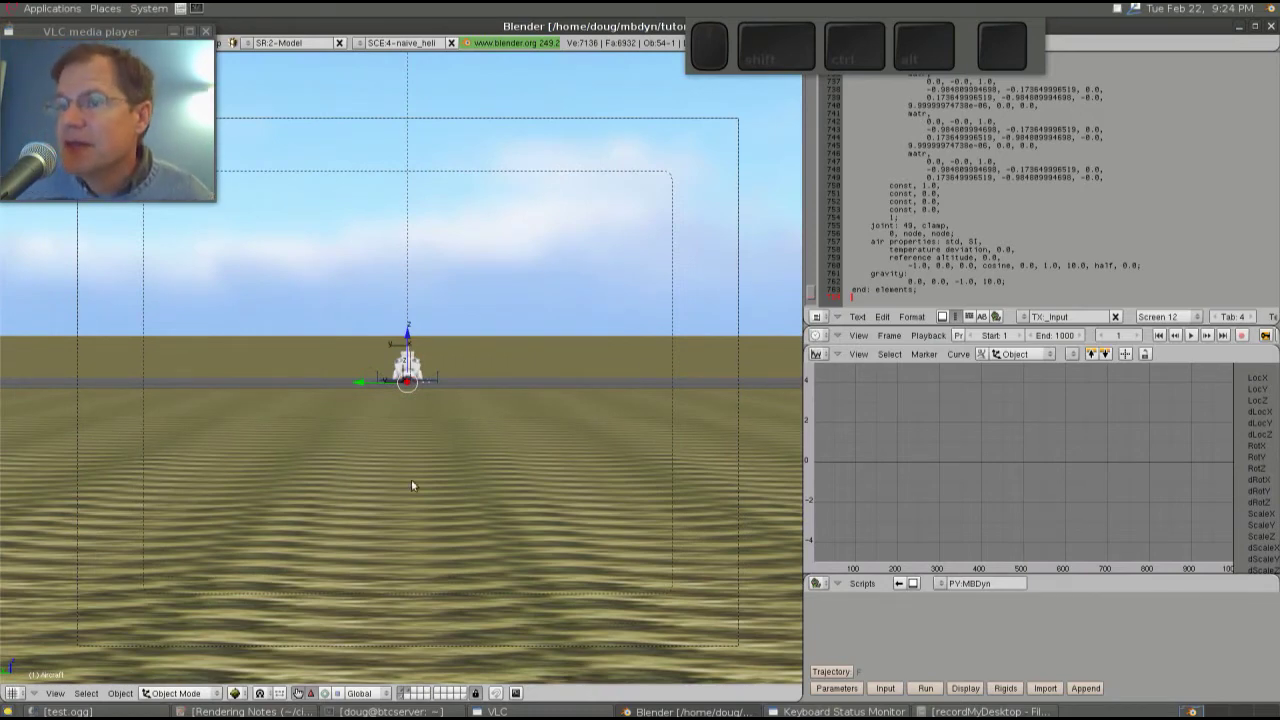
scroll(518, 455, up, 1)
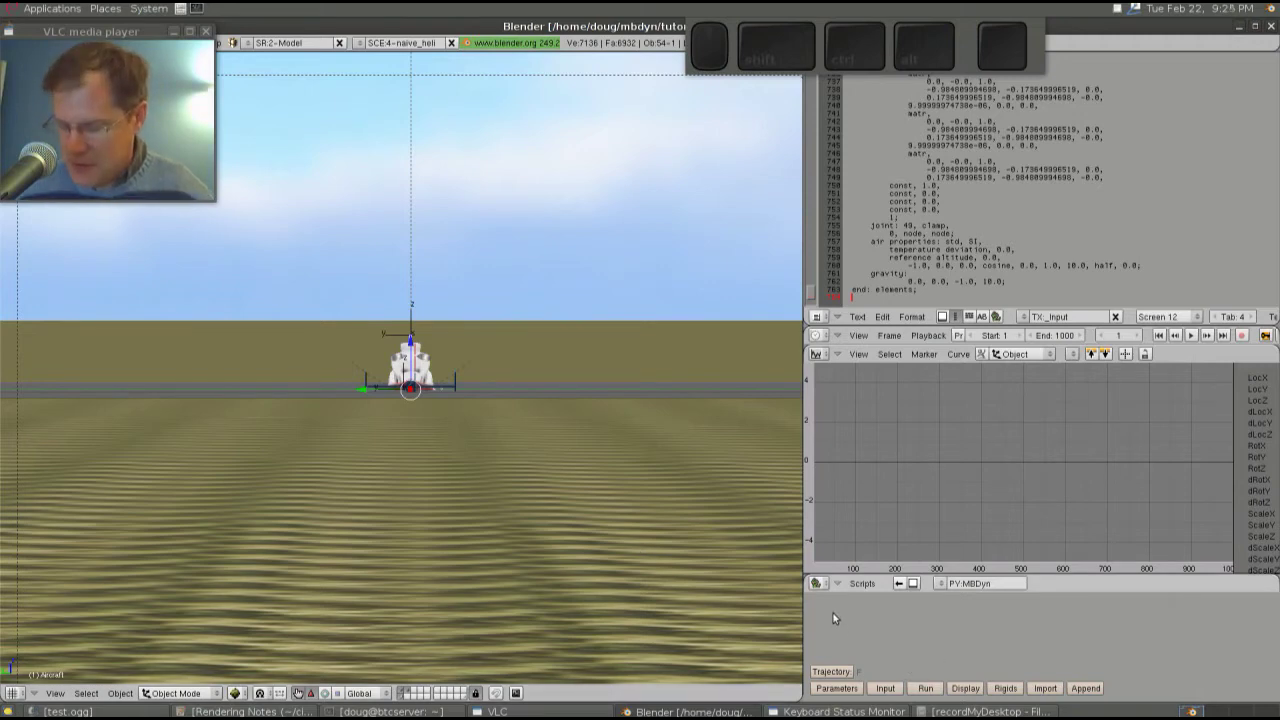
Step: Create a new MBDyn file drive and confirm its settings
key(k)
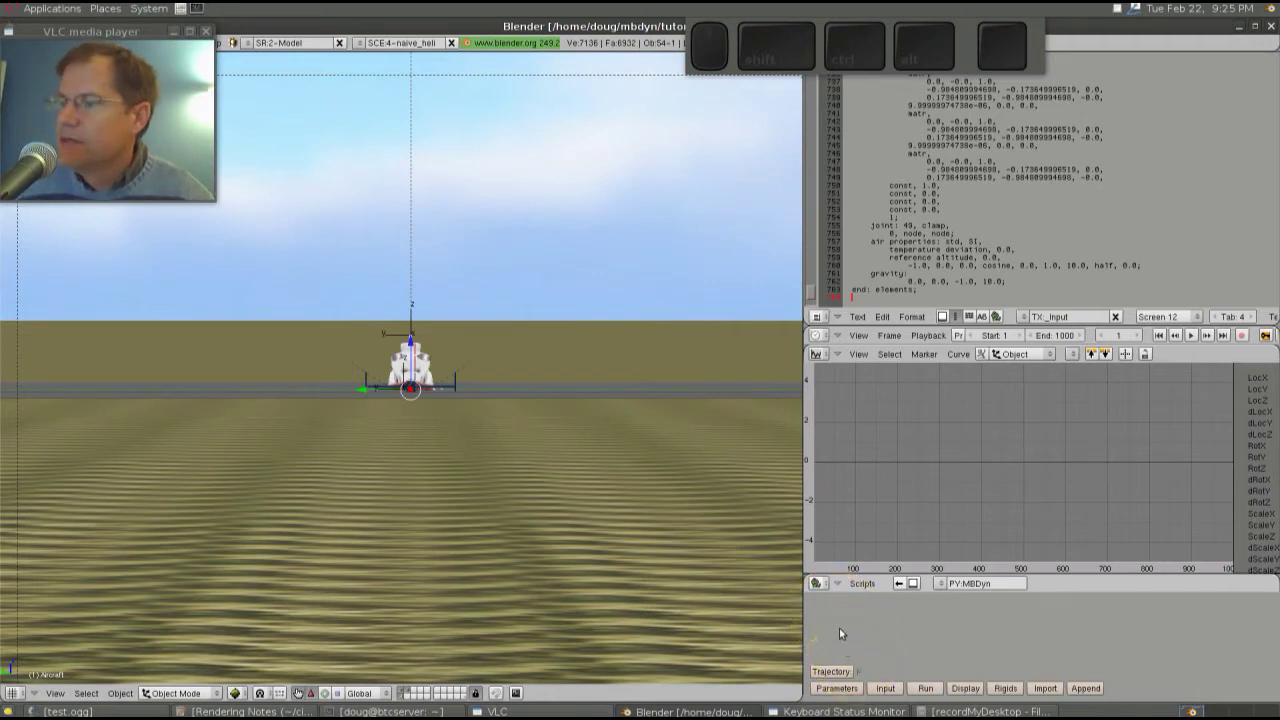
click(839, 628)
mouse_move(845, 626)
mouse_move(910, 640)
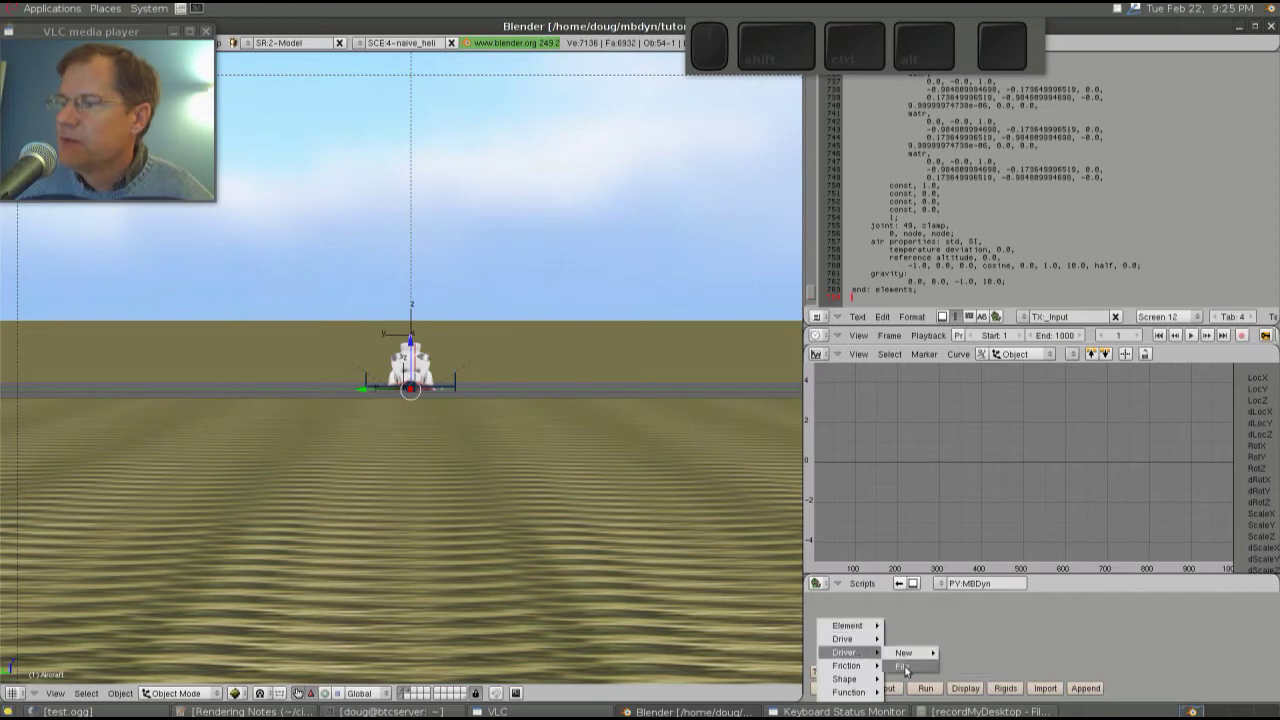
click(906, 668)
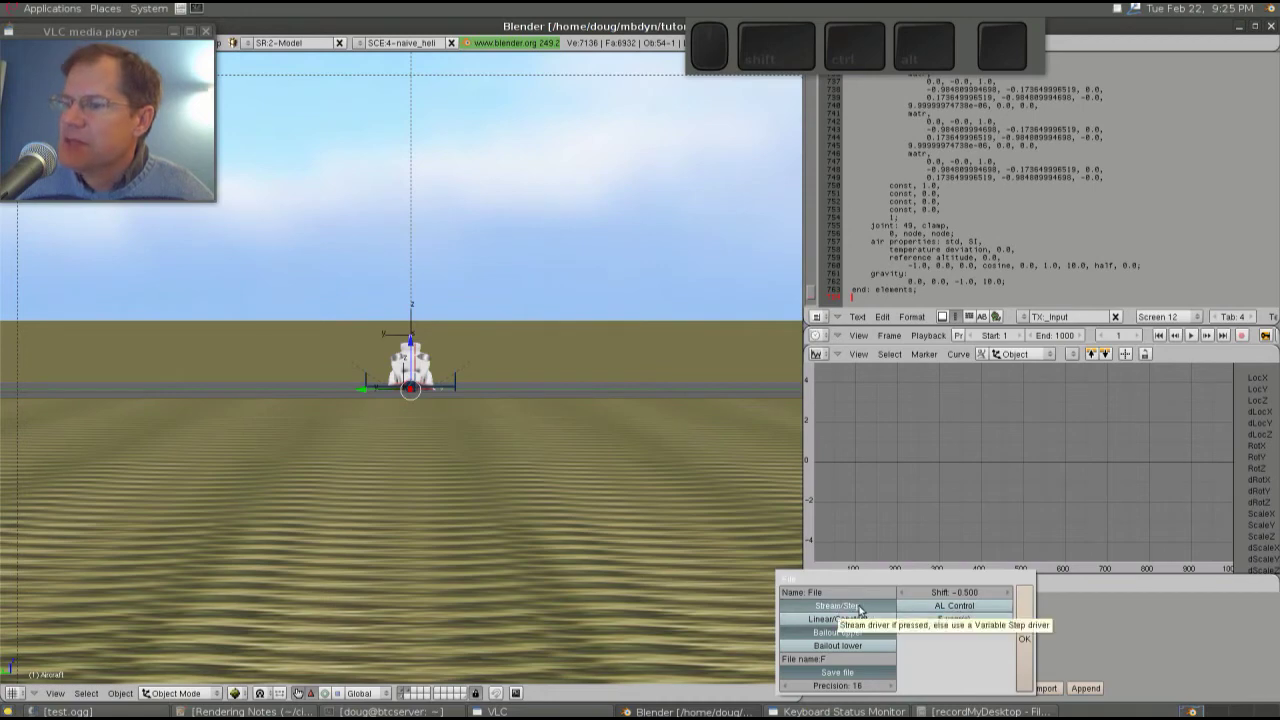
click(1025, 614)
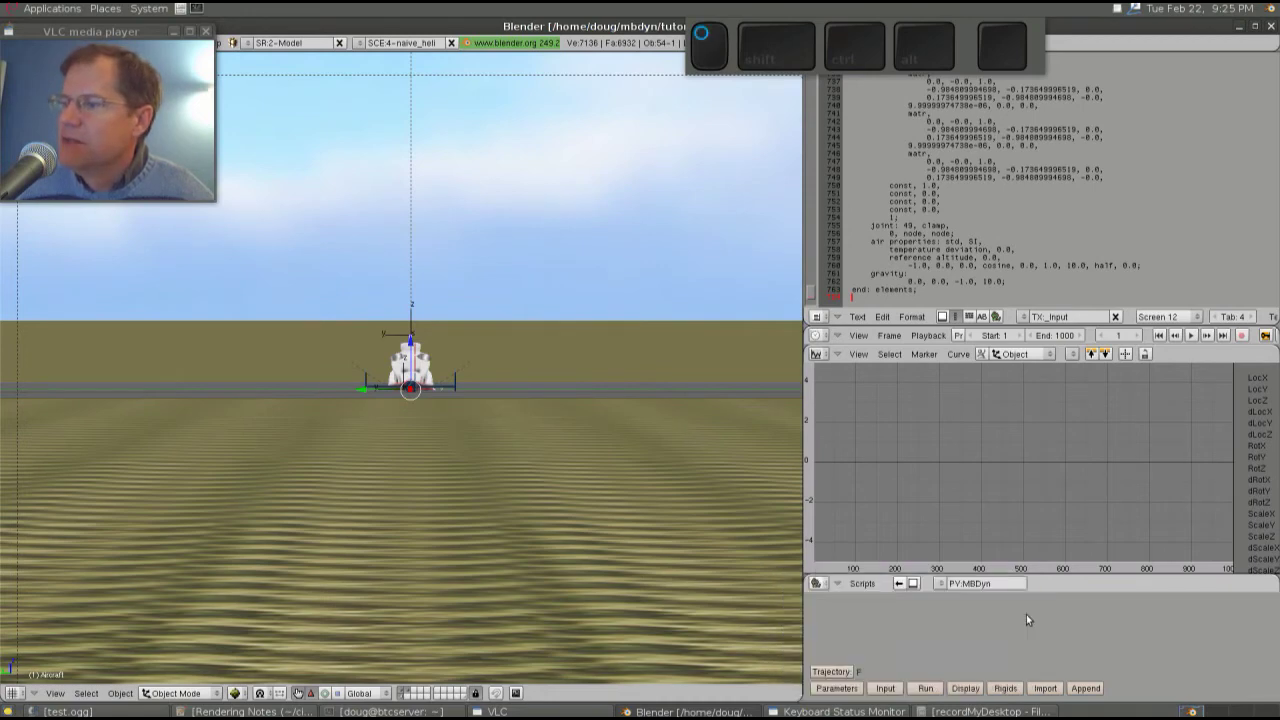
Step: Add a new file driver, then regenerate the MBDyn input and dismiss the file drives message
click(885, 688)
mouse_move(842, 622)
click(905, 649)
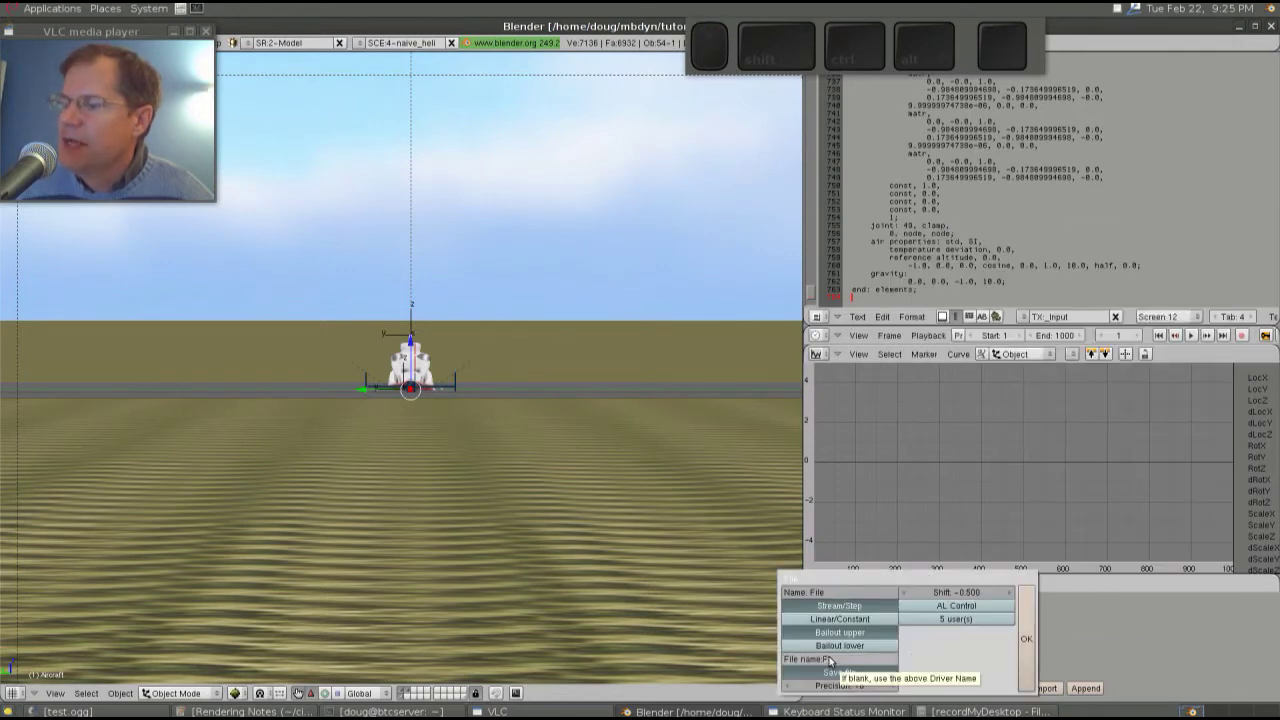
click(1030, 639)
click(897, 690)
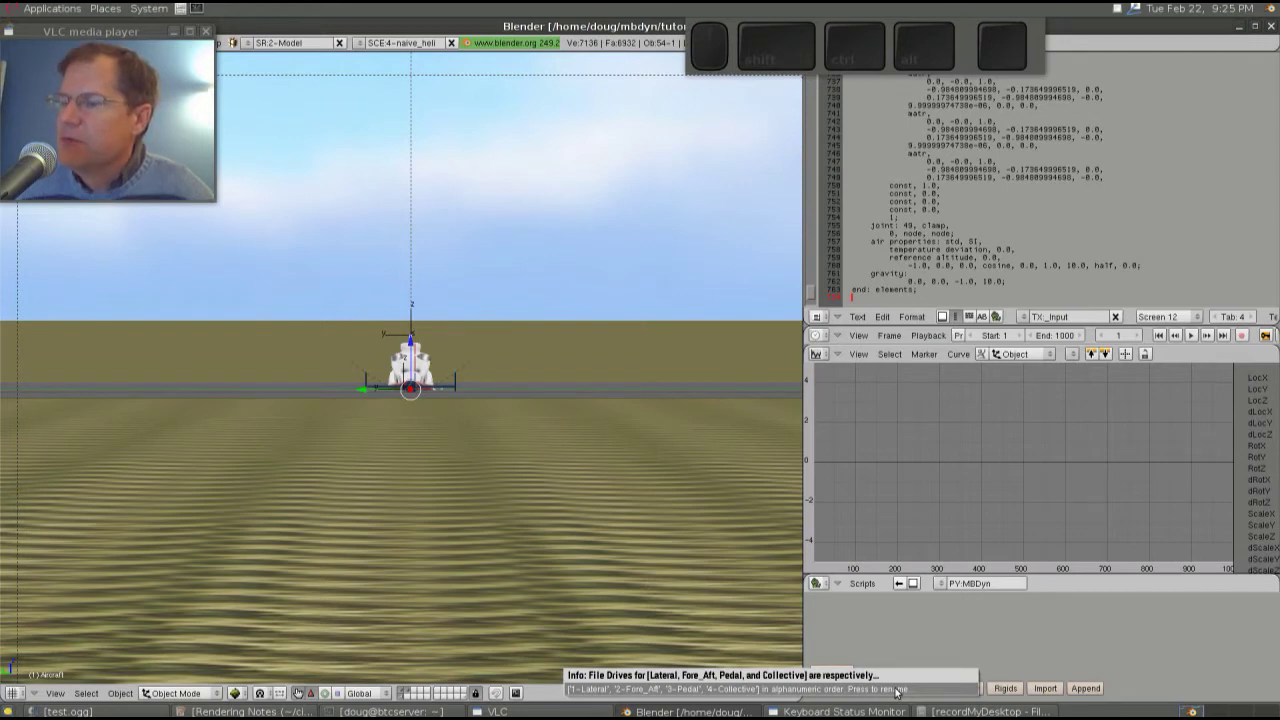
click(740, 635)
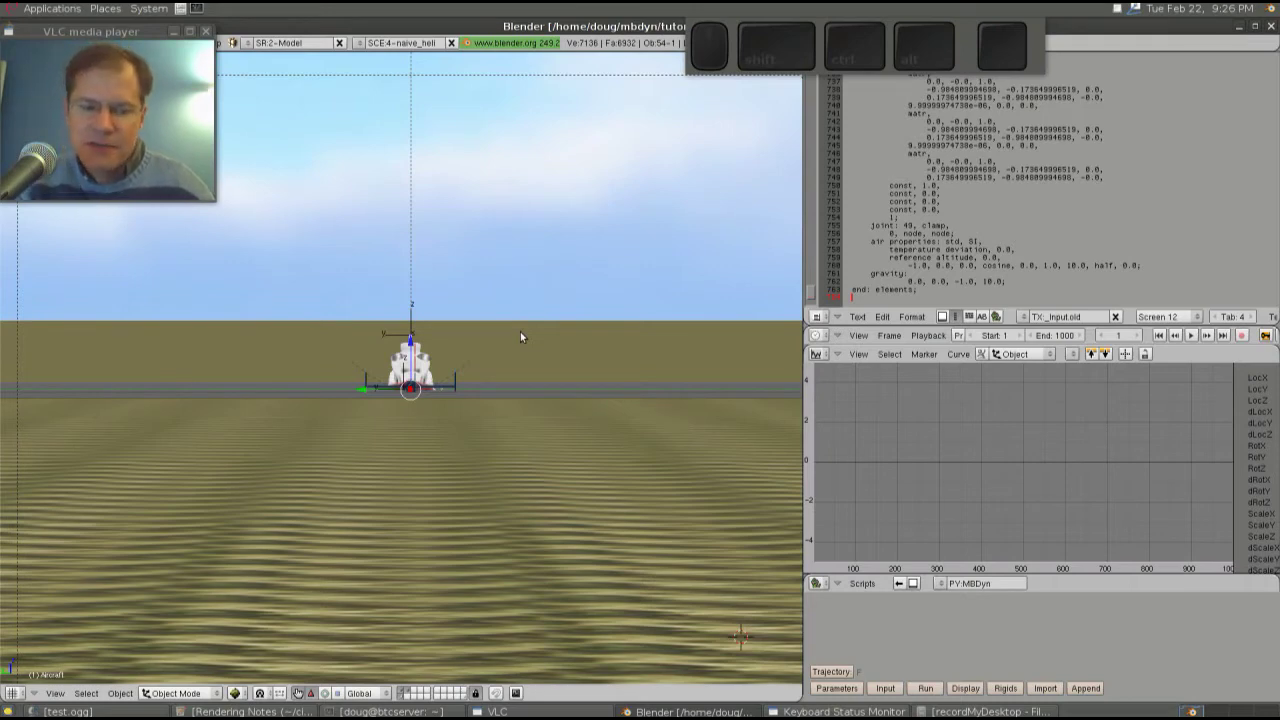
Step: Run the helicopter scene in the game engine with P
key(p)
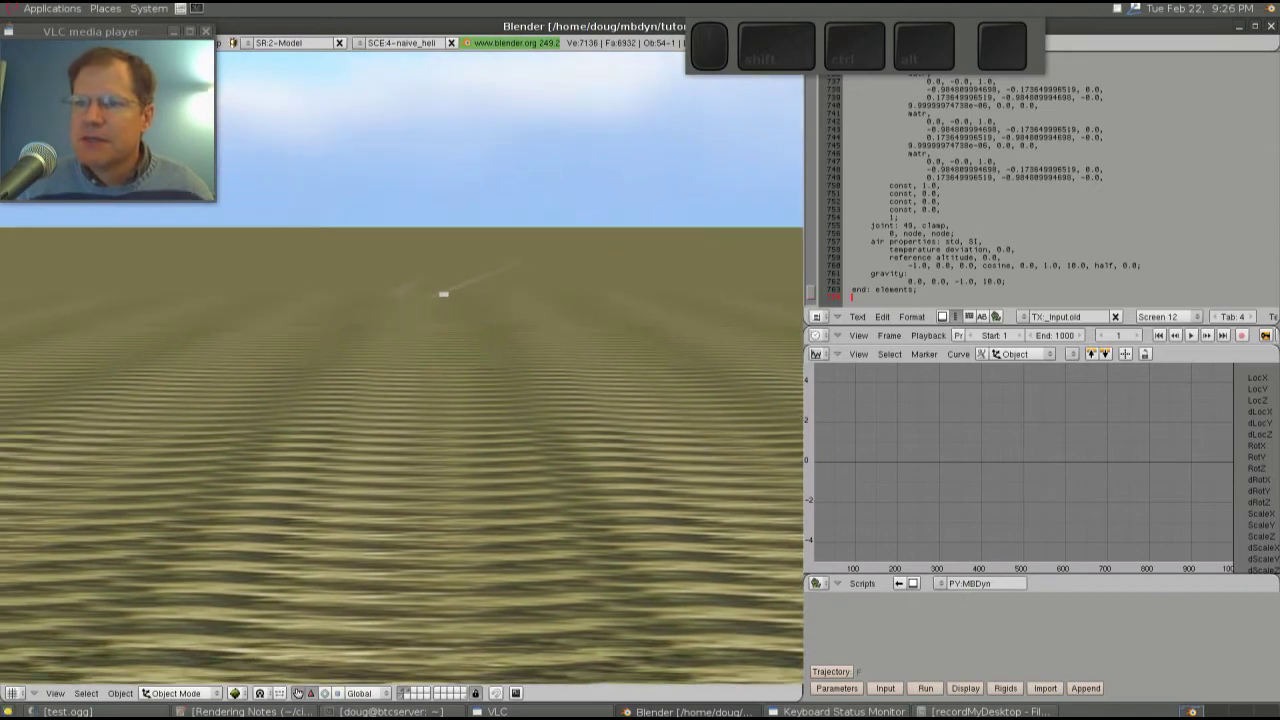